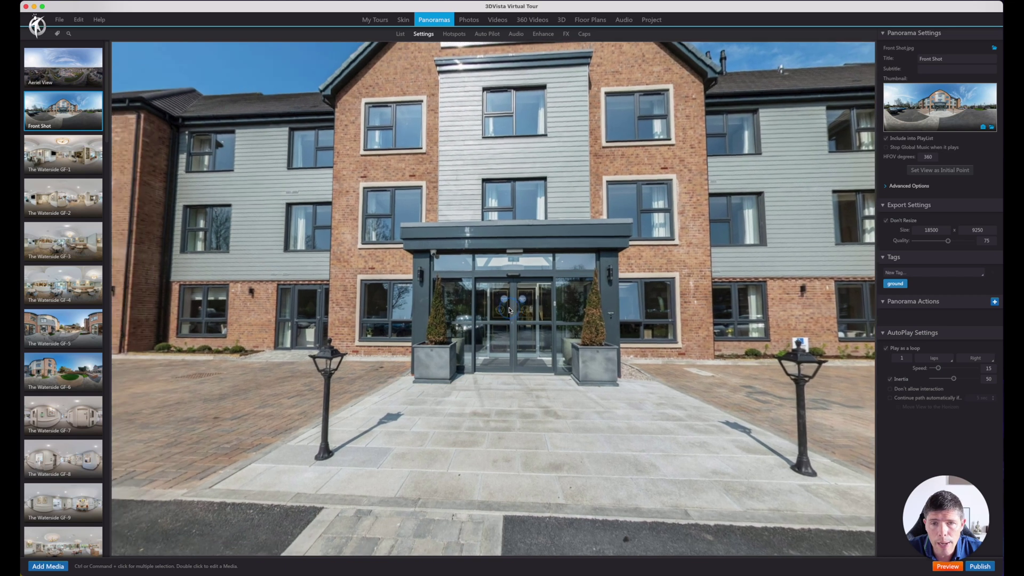
- Inspect the entrance hotspot on the Front Shot panorama and both video hotspots in The Waterside GF-1
click(453, 34)
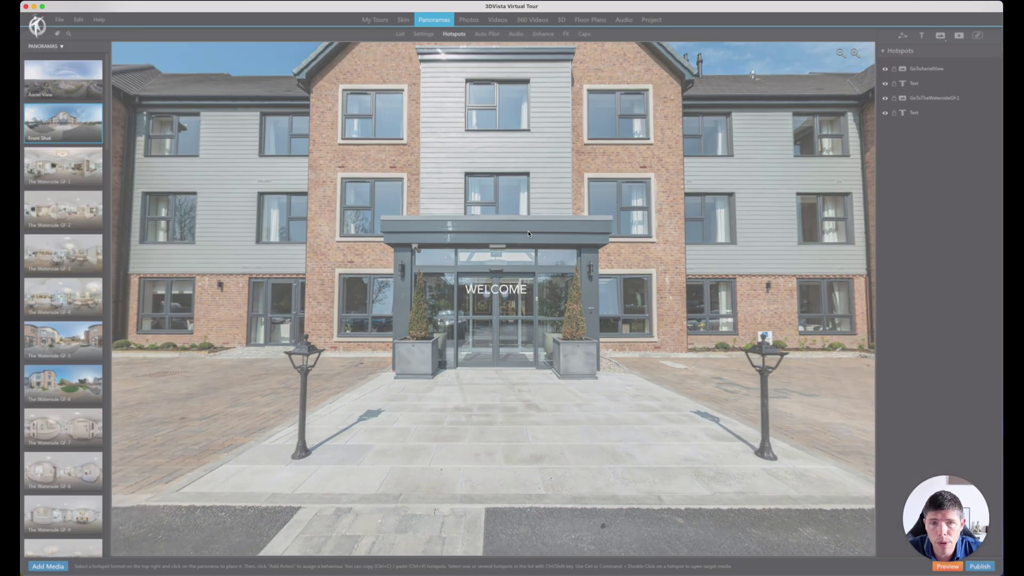
click(496, 319)
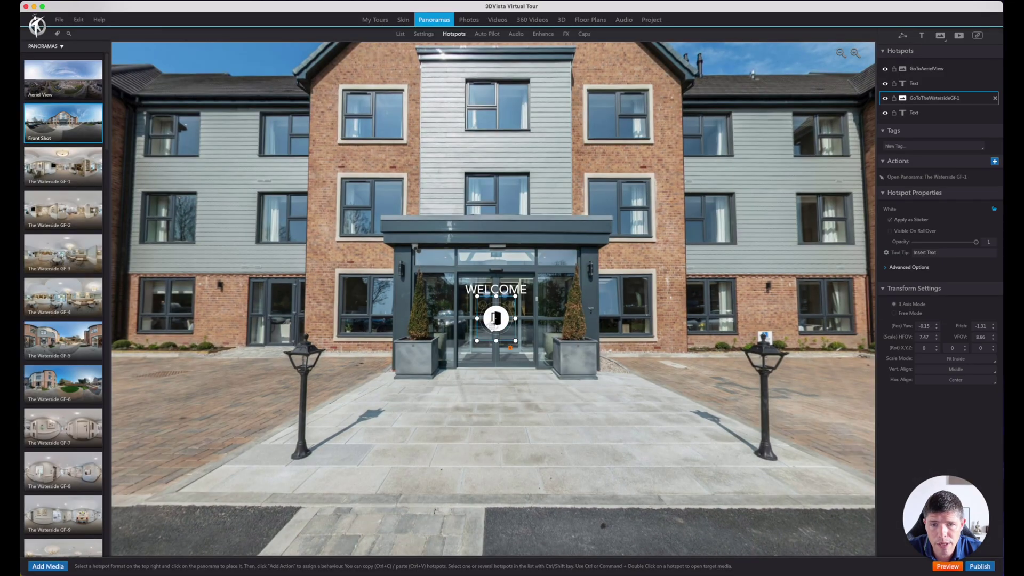
click(59, 181)
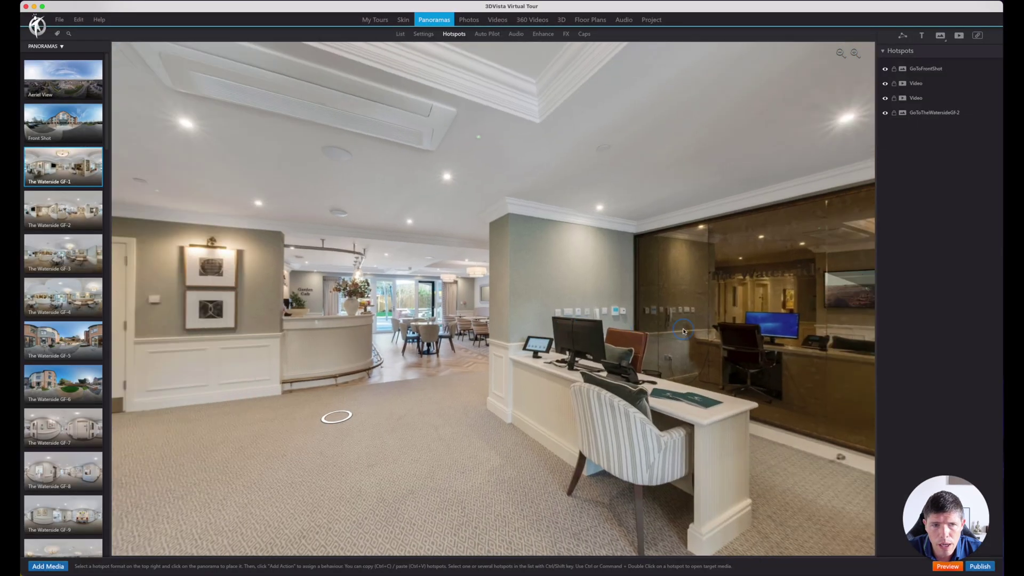
drag(683, 331, 427, 294)
click(422, 292)
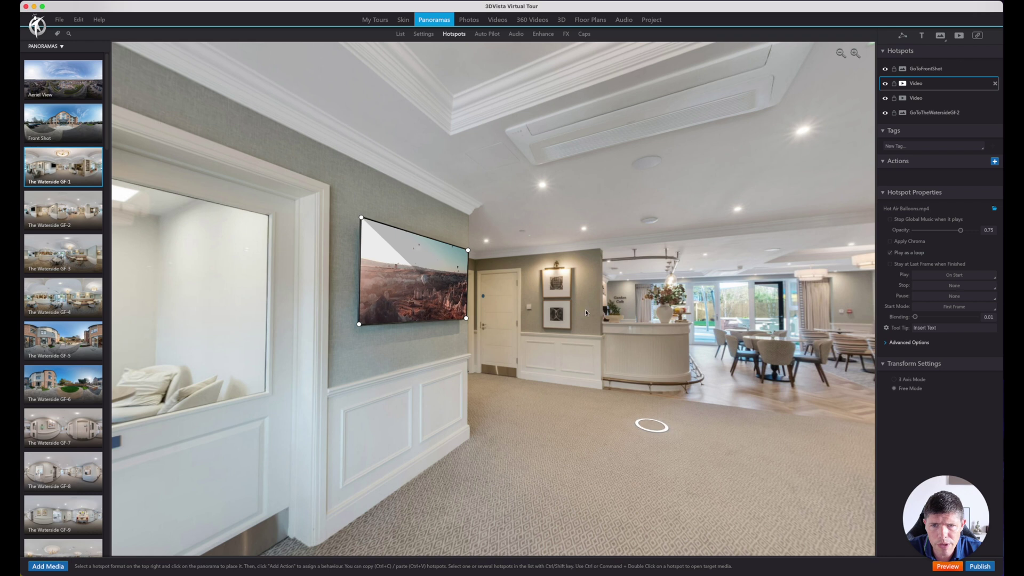
drag(429, 303, 607, 303)
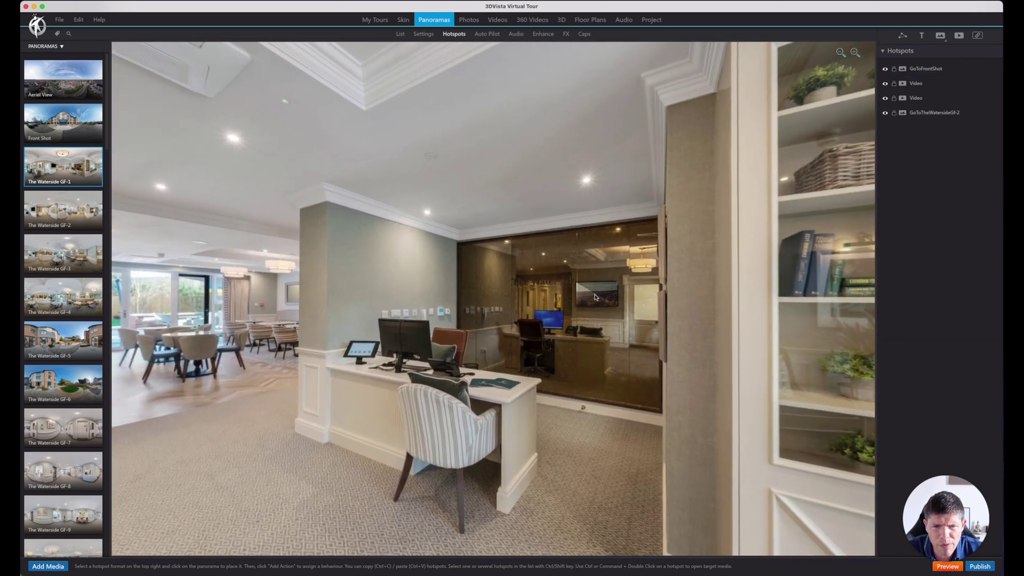
click(606, 303)
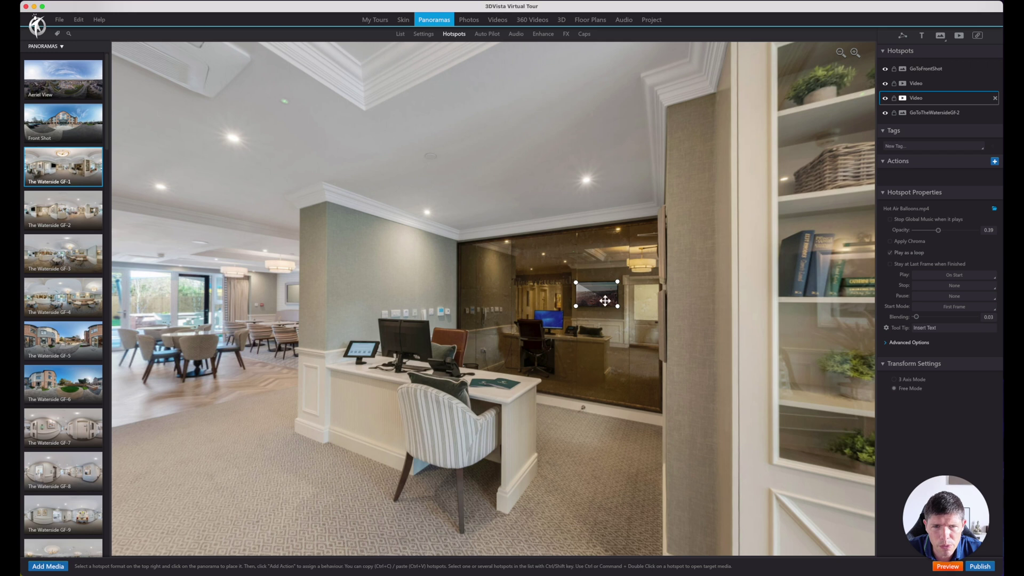
drag(541, 367, 448, 364)
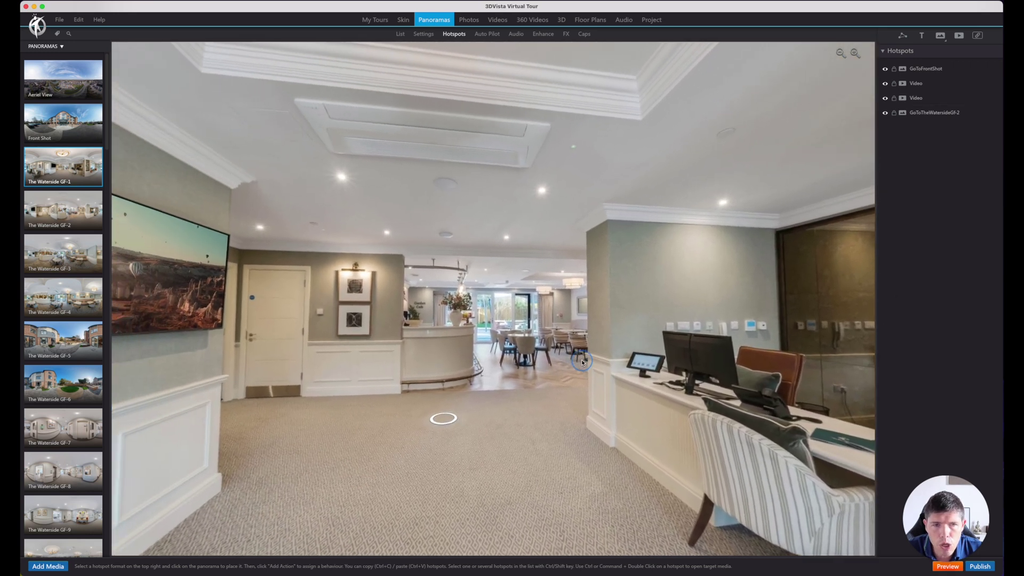
click(567, 348)
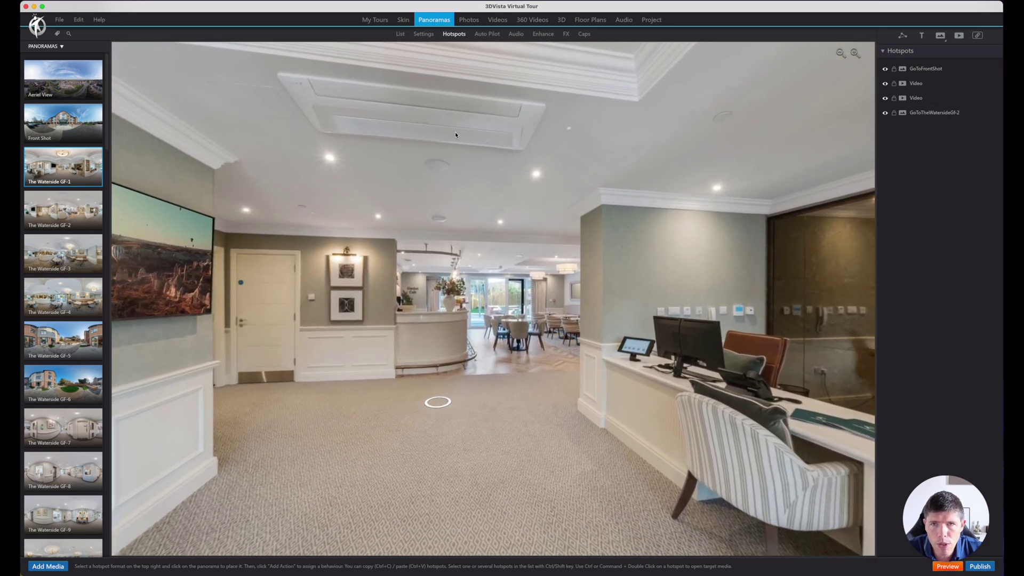
- Review the tour's skin layout and the project's global and navigation settings
click(402, 20)
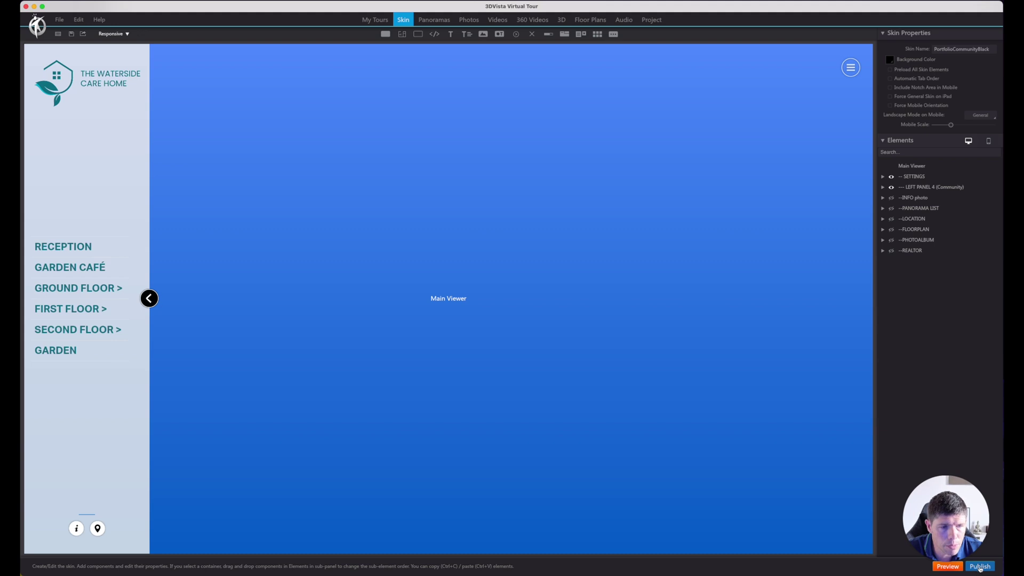
click(651, 20)
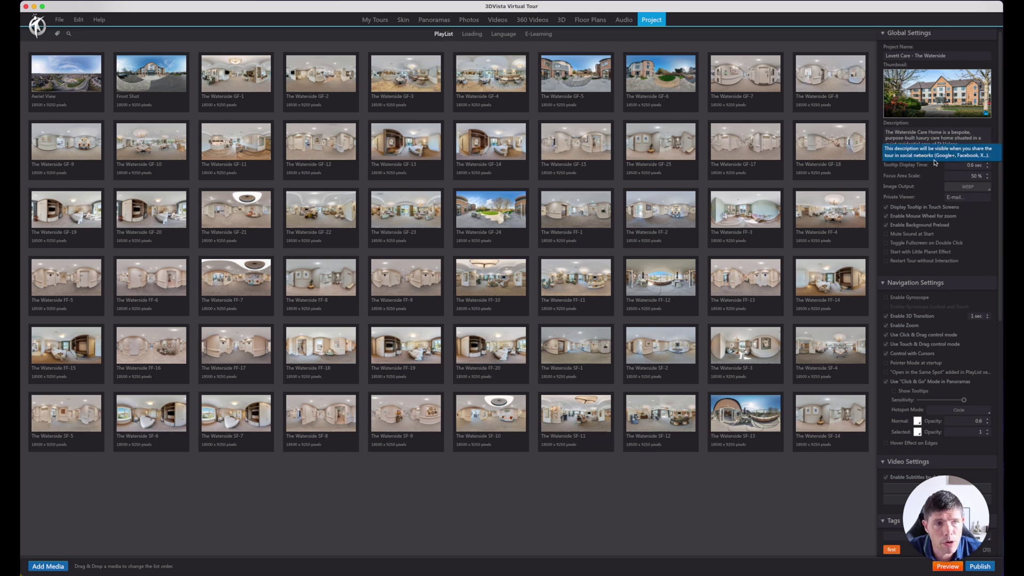
mouse_move(937, 261)
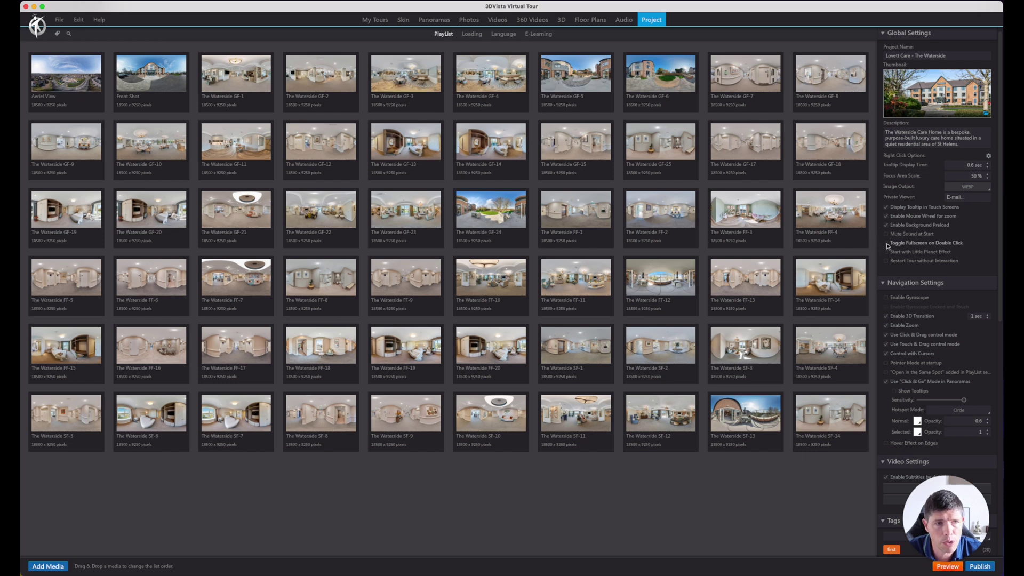
mouse_move(887, 246)
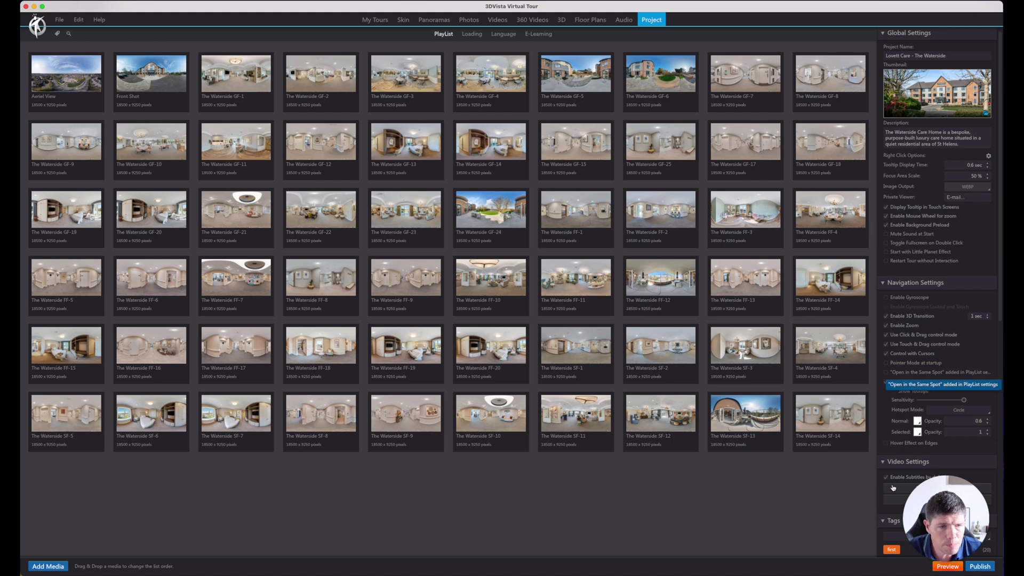
- Open the publishing options for the tour and choose Web / Mobile as the output format
click(980, 567)
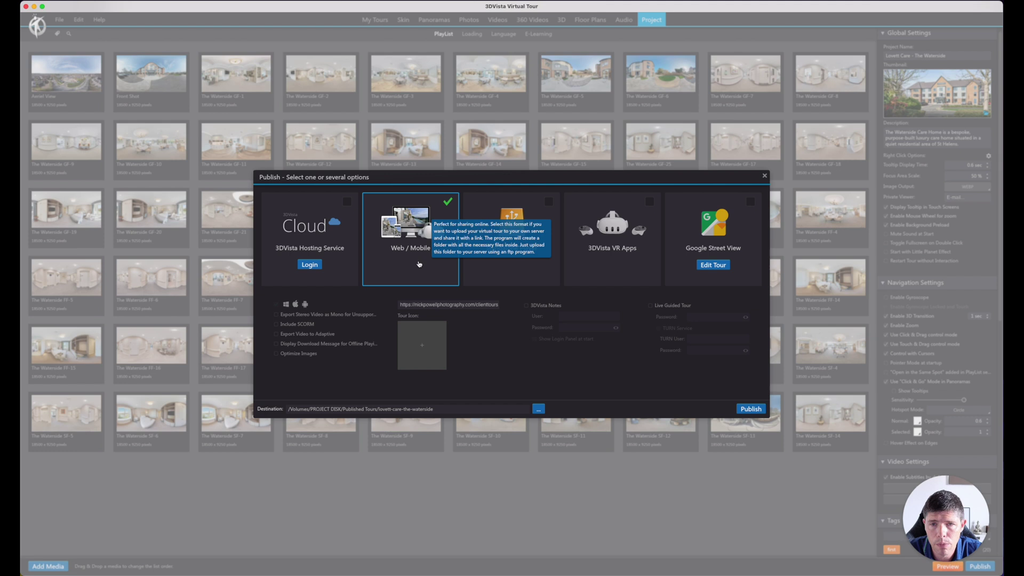
click(447, 203)
click(447, 202)
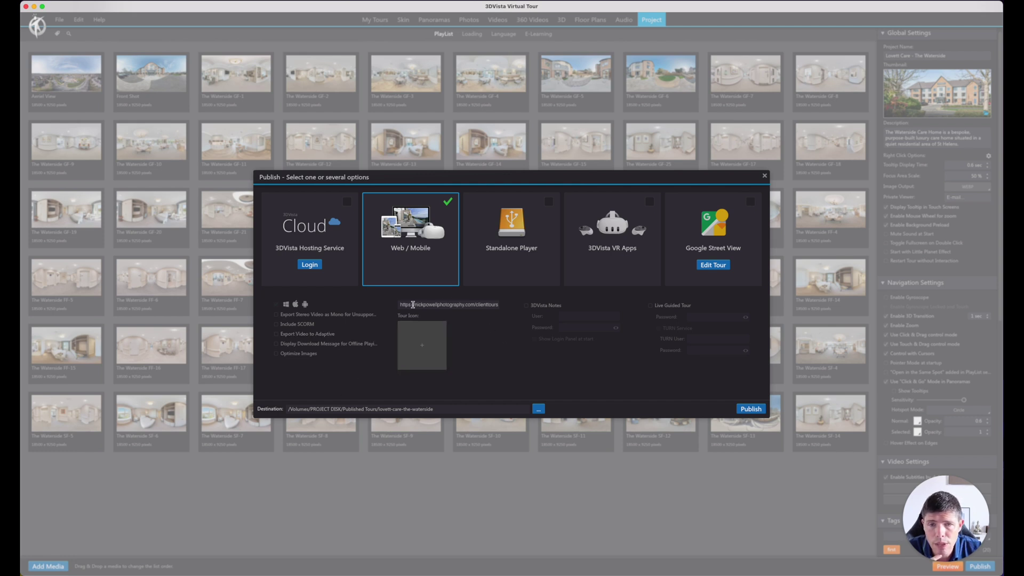
- Examine the tour's hosting URL in the Web / Mobile options, checking its domain and the clienttours folder
drag(400, 304, 512, 304)
click(473, 307)
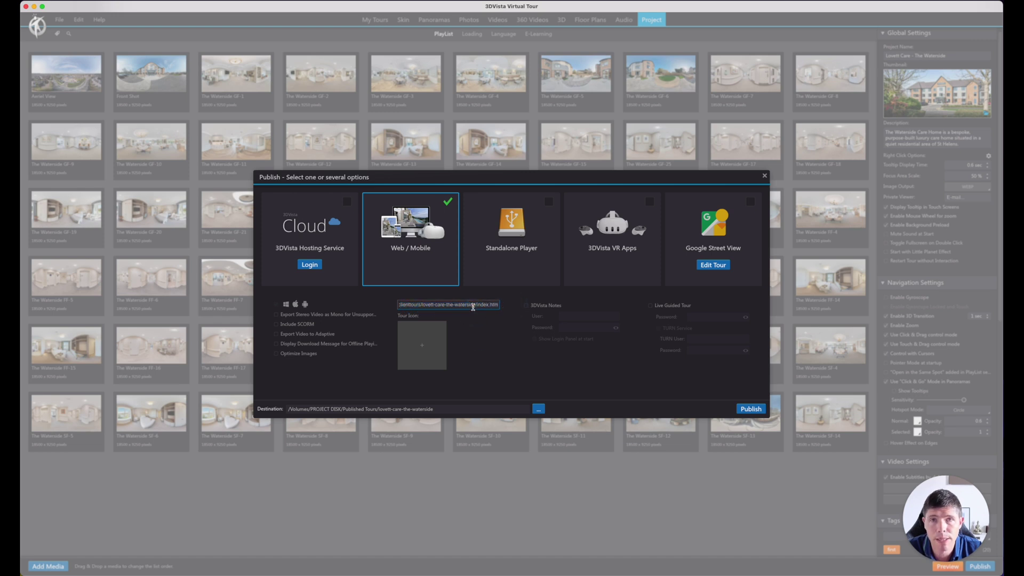
click(428, 305)
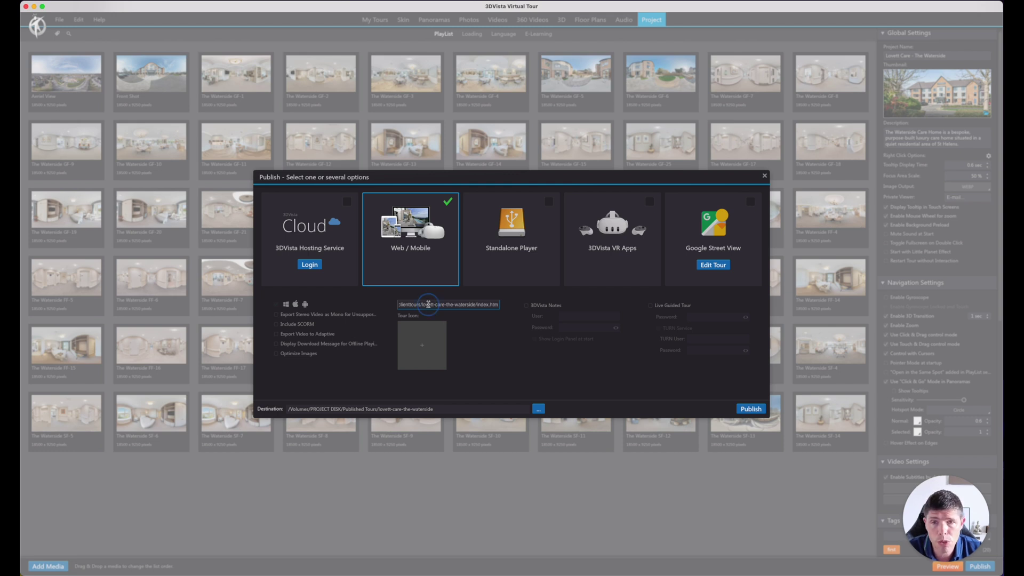
drag(428, 305, 376, 304)
click(431, 304)
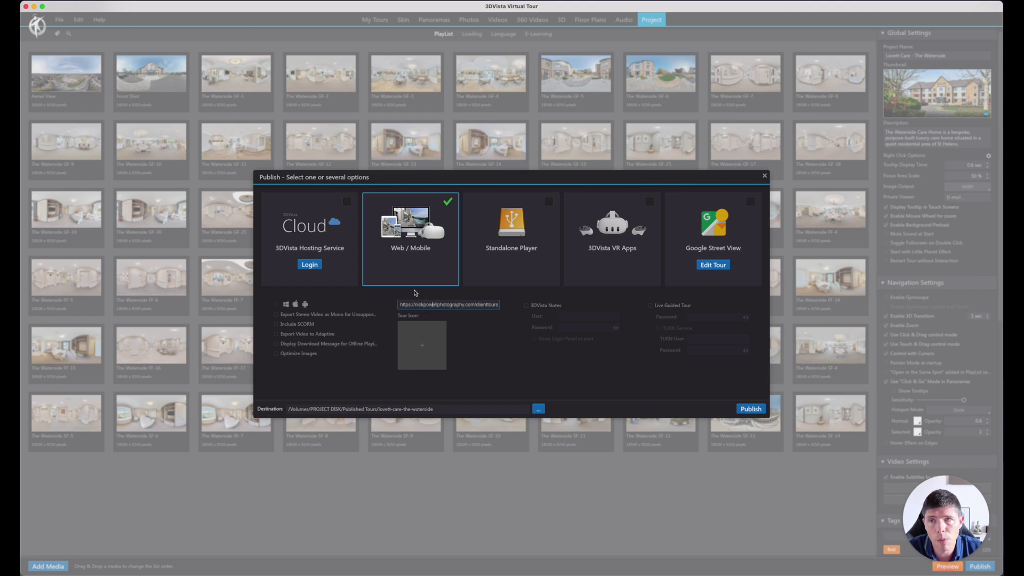
mouse_move(433, 307)
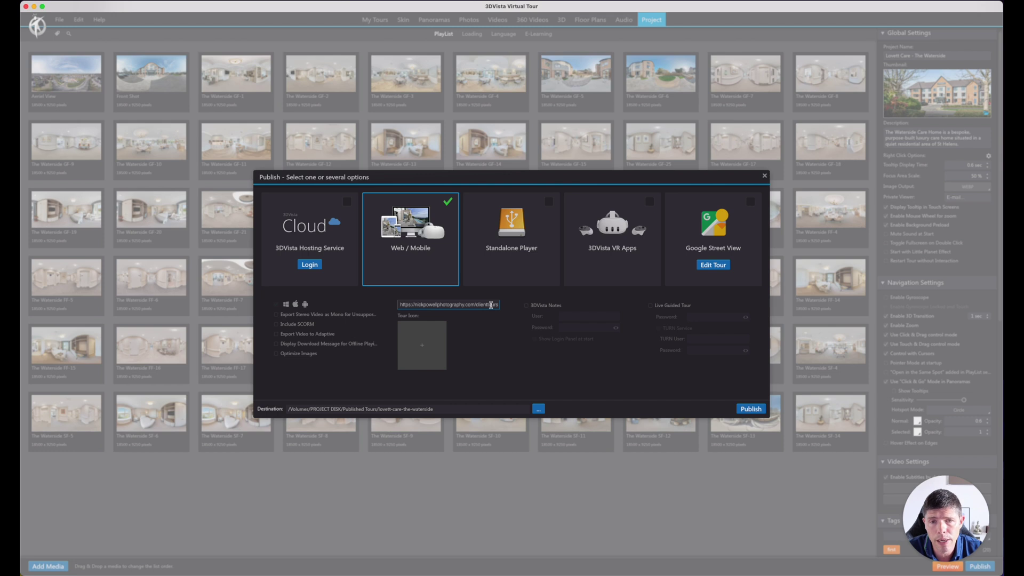
text(/lovett-care-the-waterside)
double_click(434, 305)
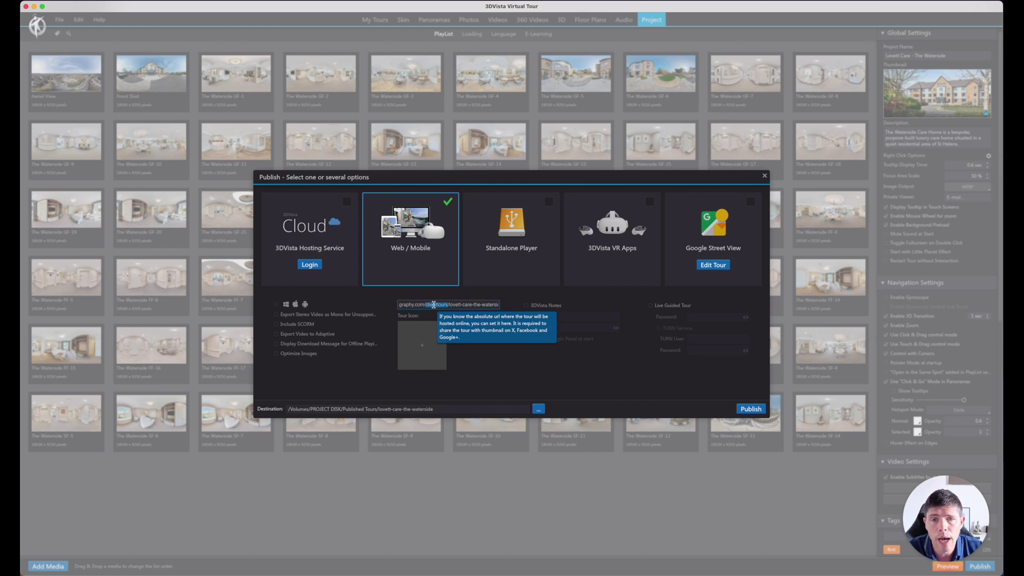
text(clienttours)
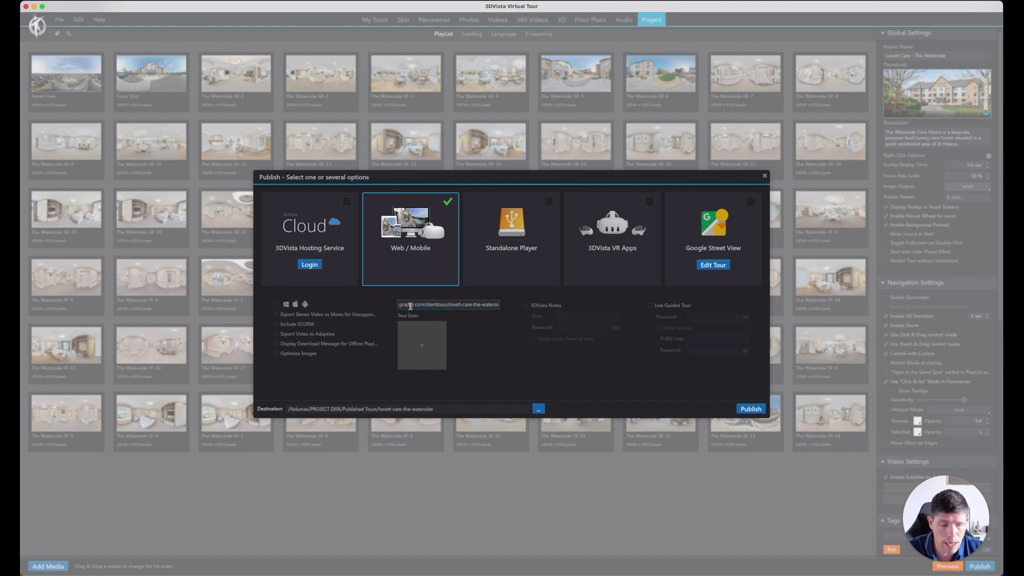
- Go through the hosting URL from the clienttours folder to lovett-care-the-waterside/index.htm and back to its beginning
click(410, 305)
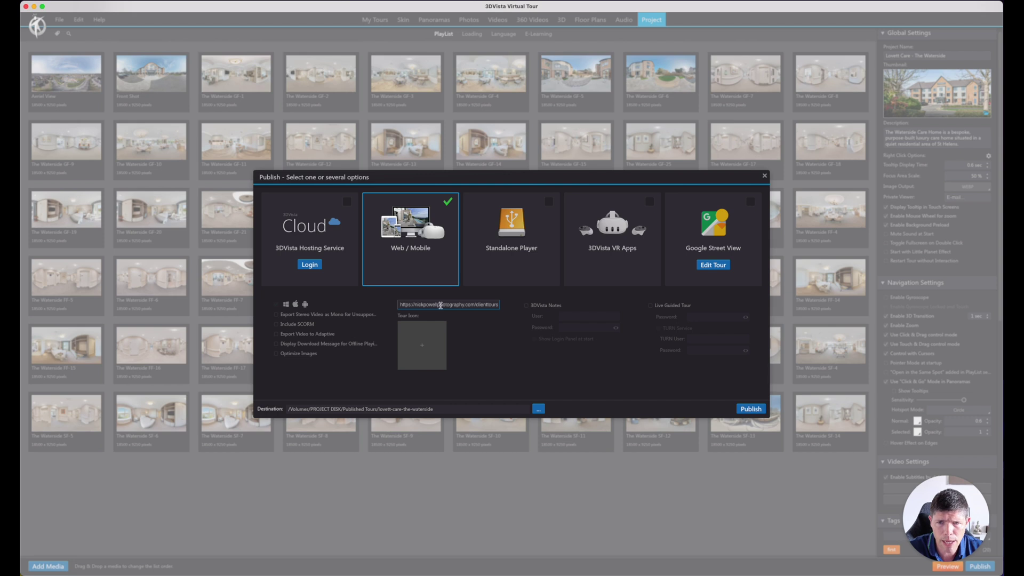
click(475, 305)
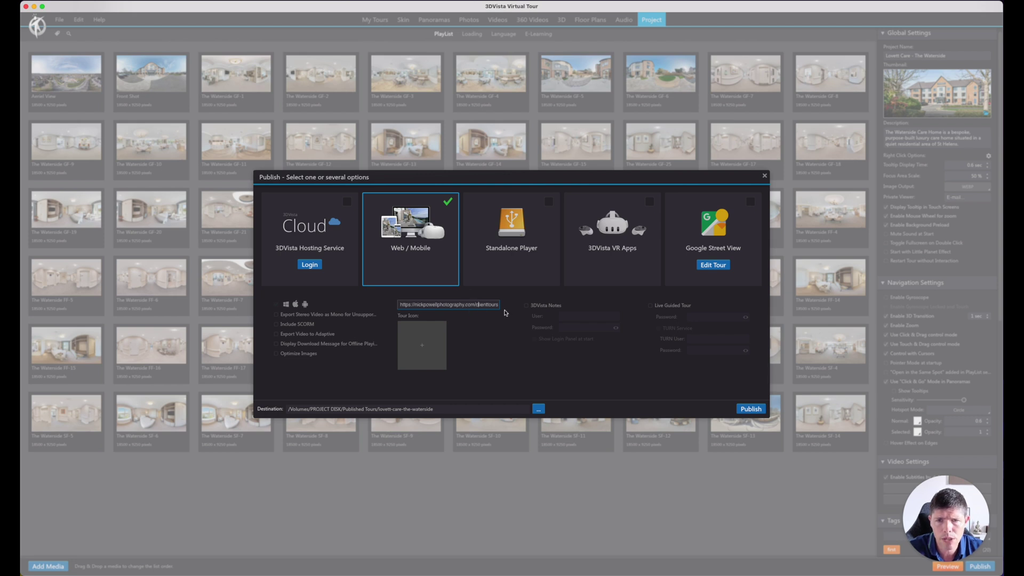
text(/)
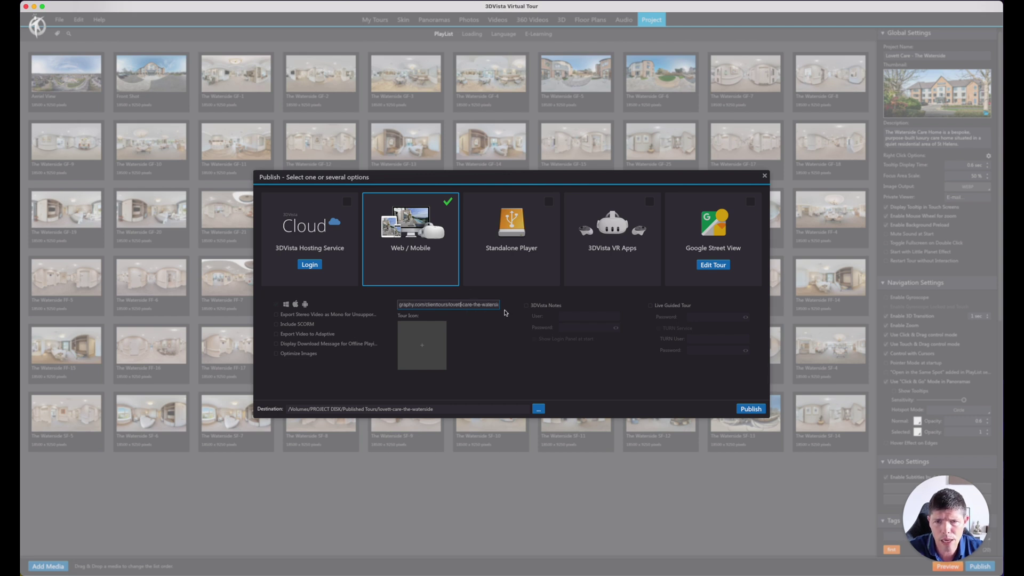
key(Right)
key(Right)
key(Right)
key(Right)
key(Right)
key(Right)
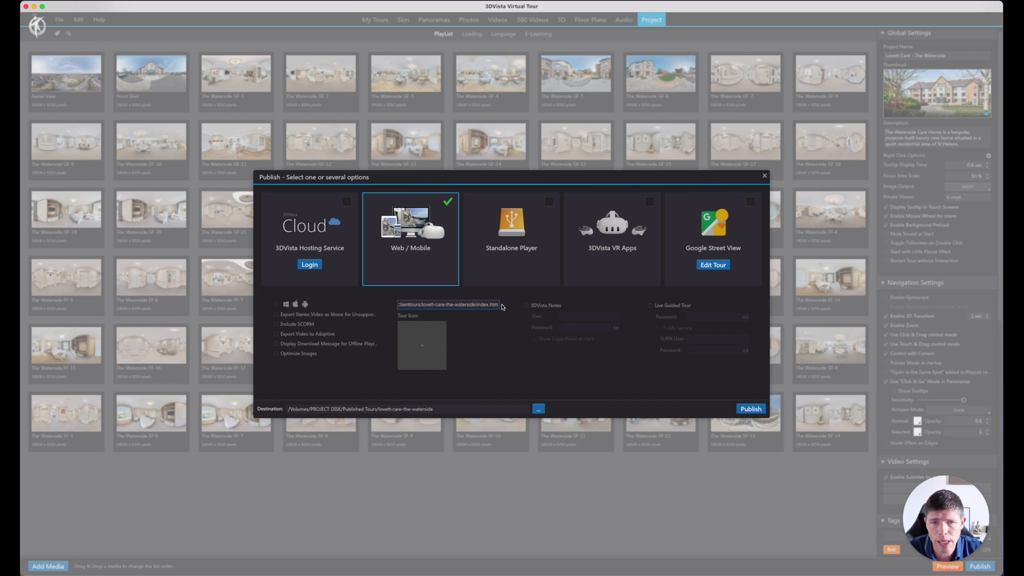
drag(498, 304, 379, 306)
click(418, 305)
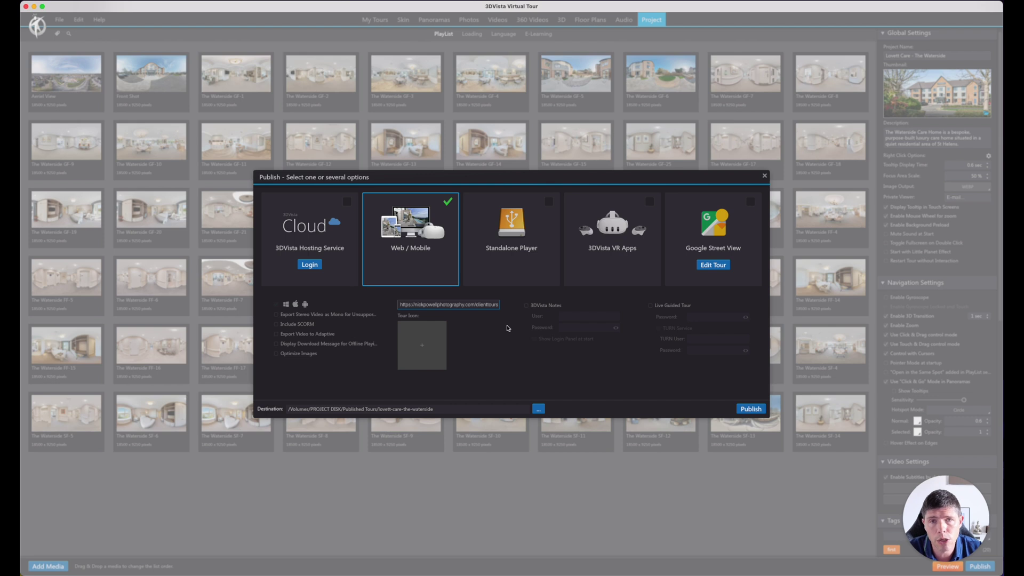
click(476, 328)
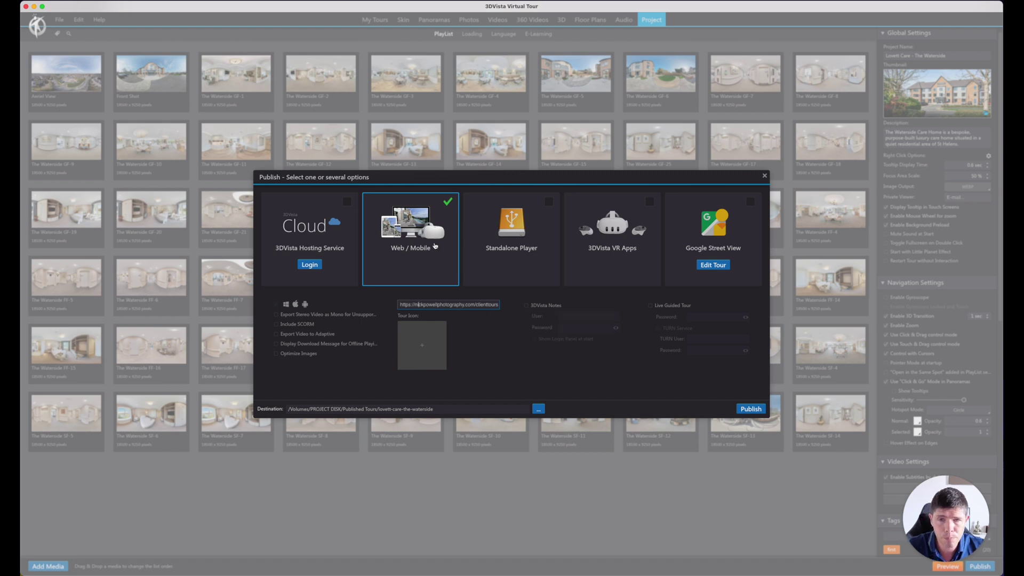
- Browse for the publish destination and create a folder named your-tour-property-name inside Published Tours
click(538, 409)
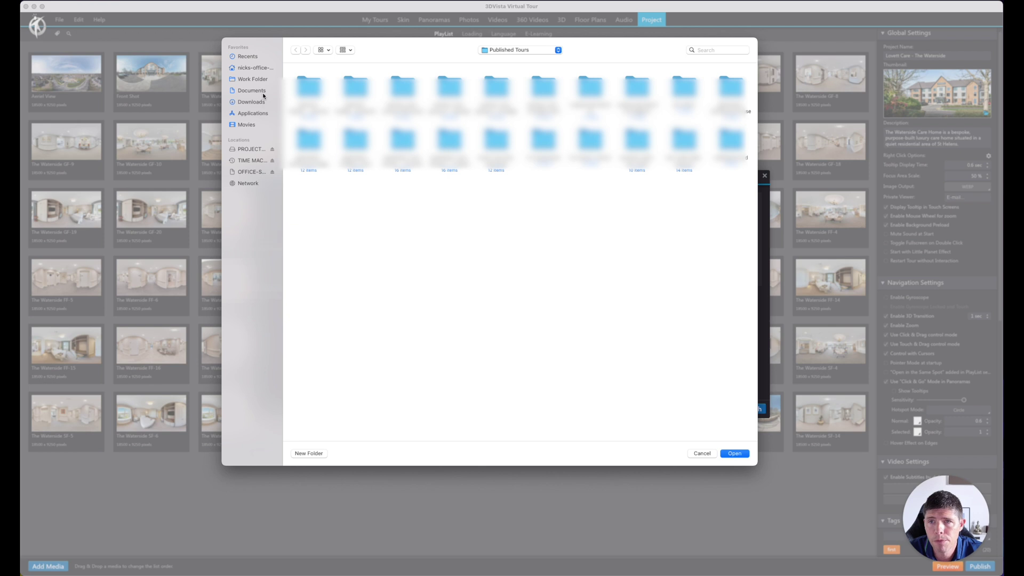
click(412, 251)
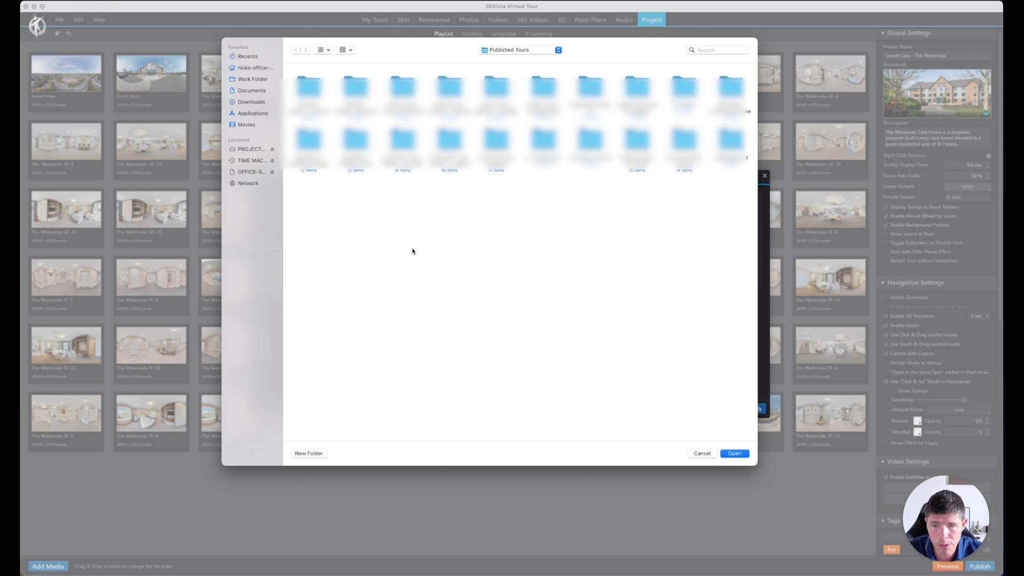
key(super+shift+n)
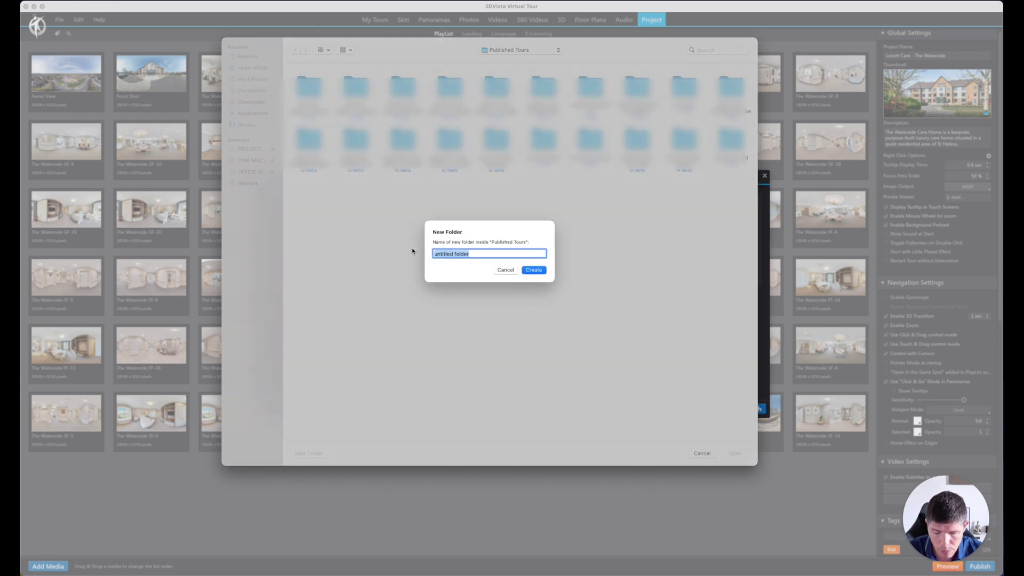
text(you-tour)
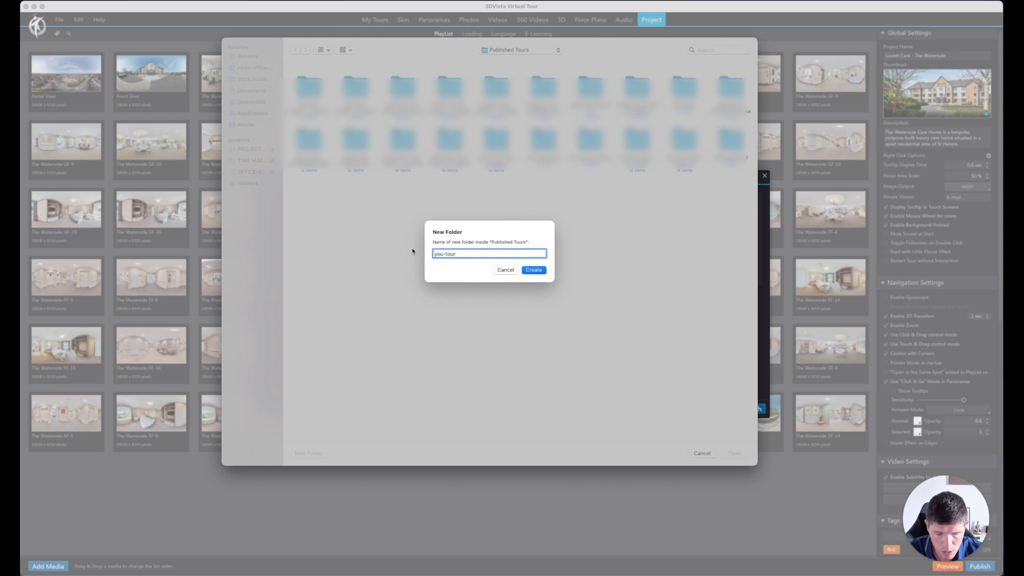
text(-proerty)
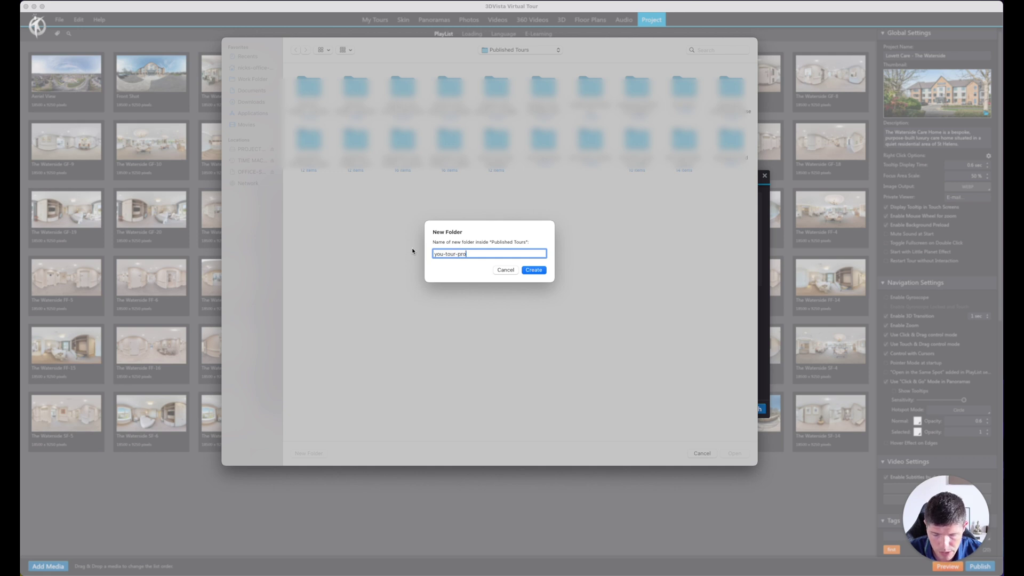
key(BackSpace)
key(BackSpace)
key(BackSpace)
key(BackSpace)
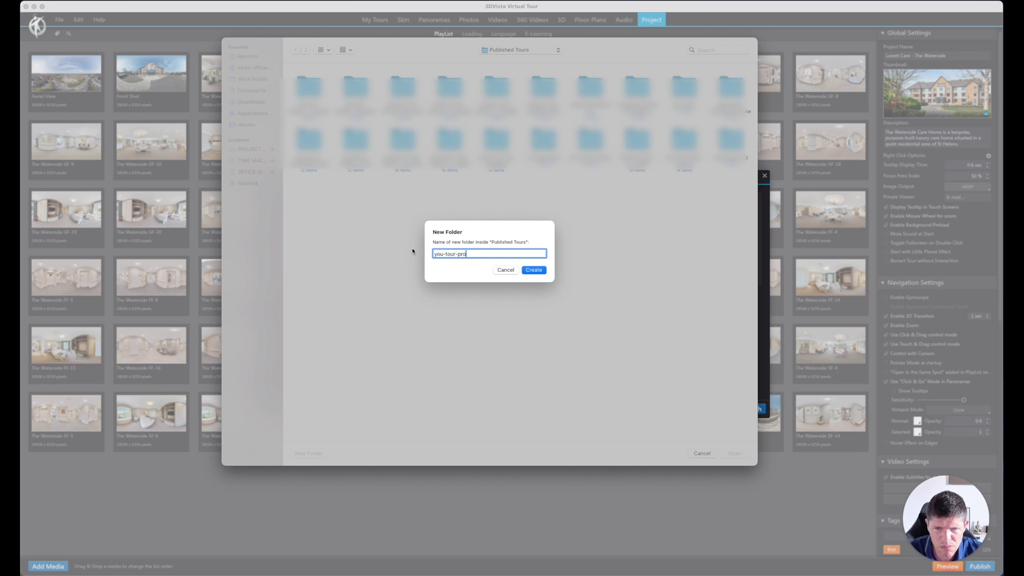
text(perty)
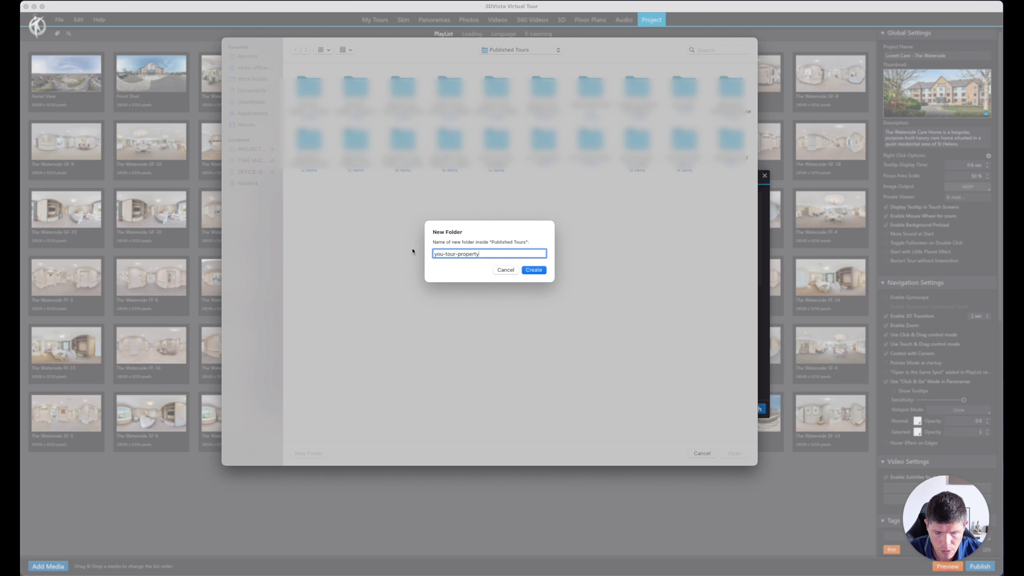
text(-name)
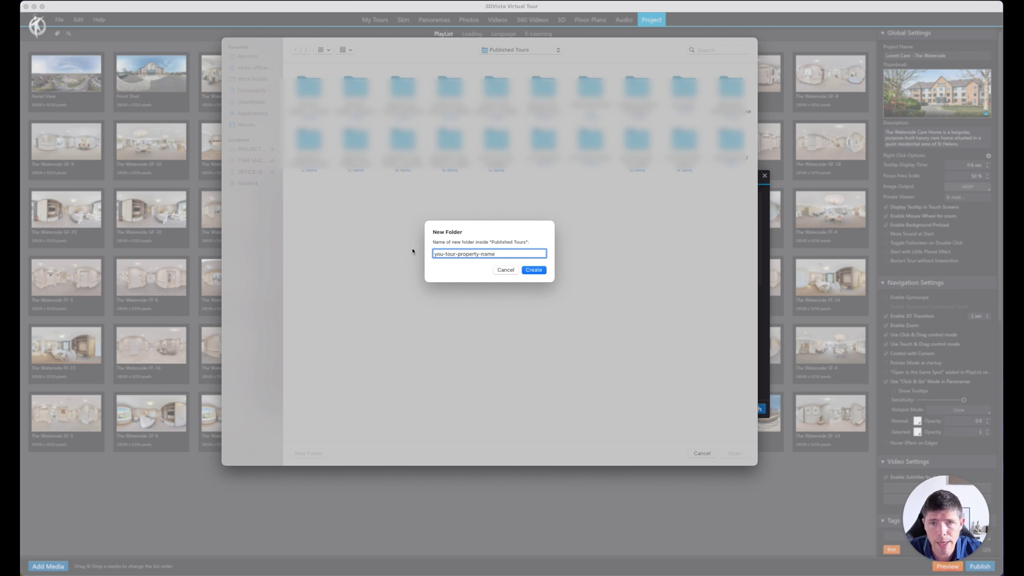
click(444, 254)
text(r)
click(533, 270)
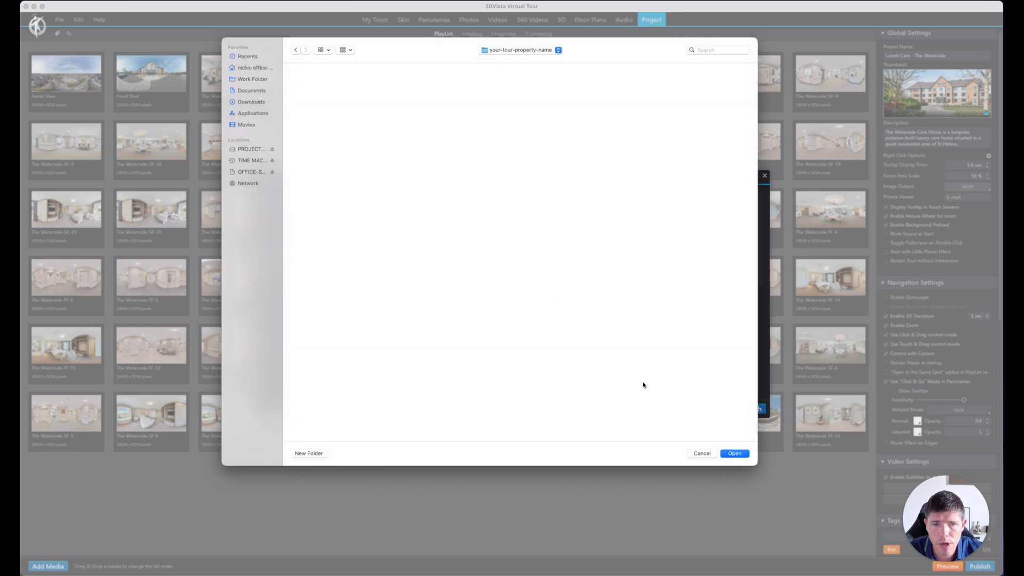
- Cancel the destination folder selection and close the publishing options without publishing the tour
click(703, 453)
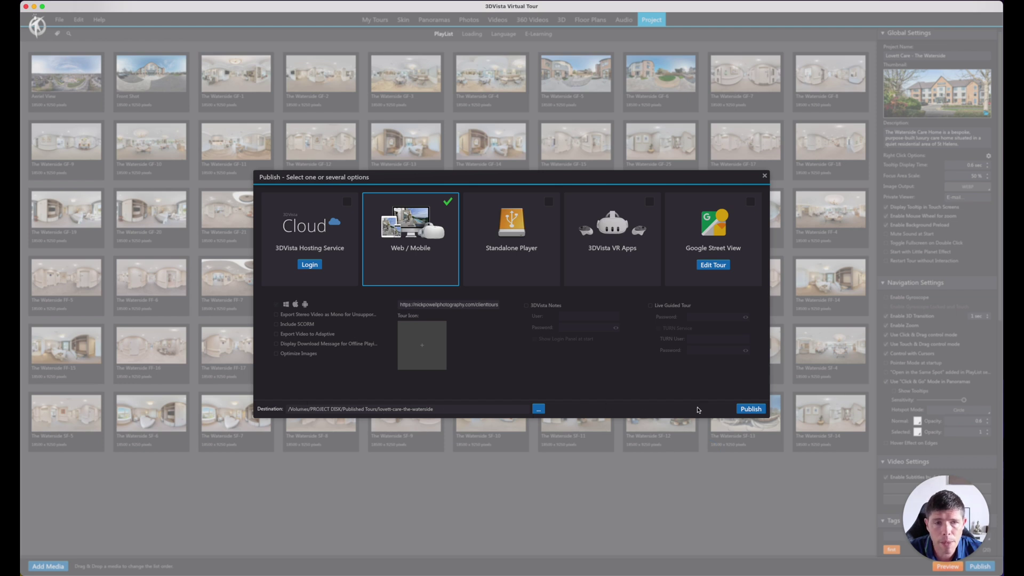
click(764, 176)
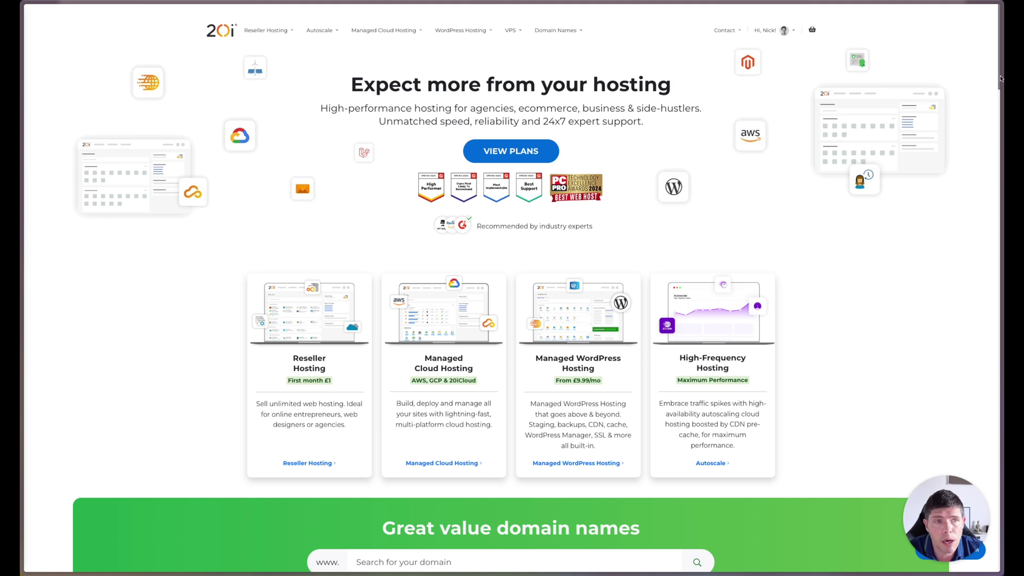
- Switch to the 20i website and review its home page, covering hosting types, domain names, company strengths and global data centre locations
drag(999, 79, 1000, 114)
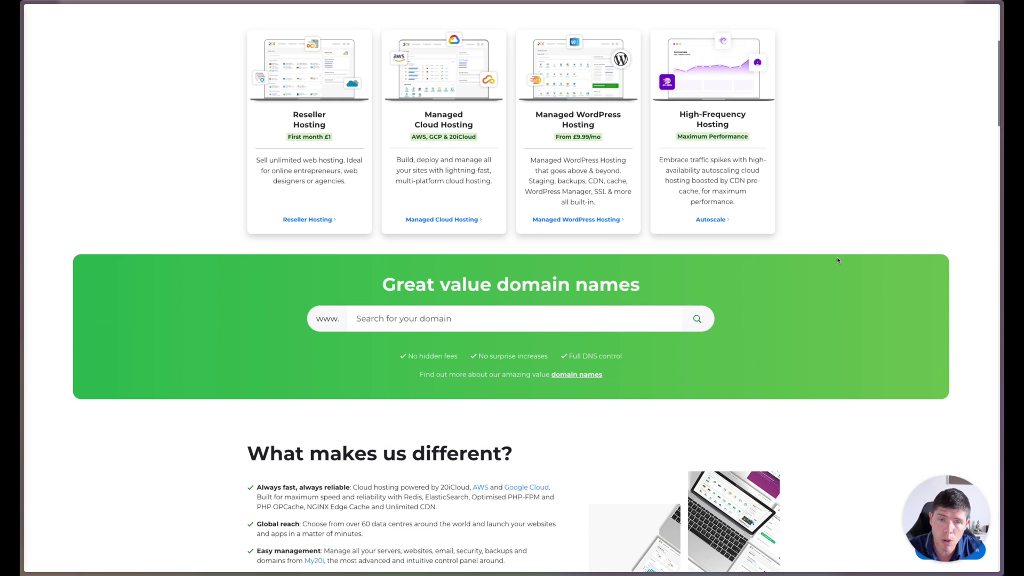
drag(1001, 130, 997, 186)
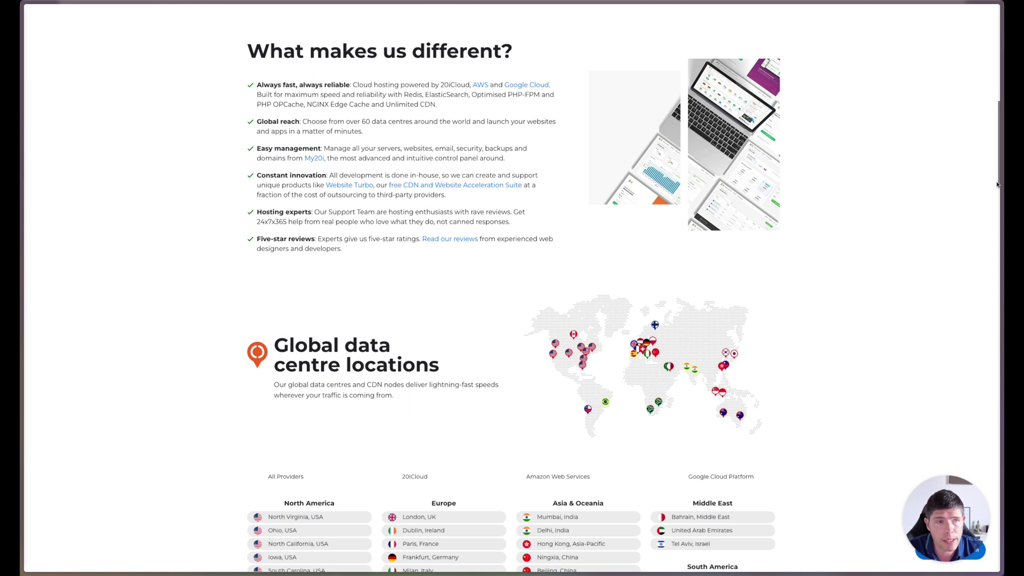
drag(995, 182, 995, 206)
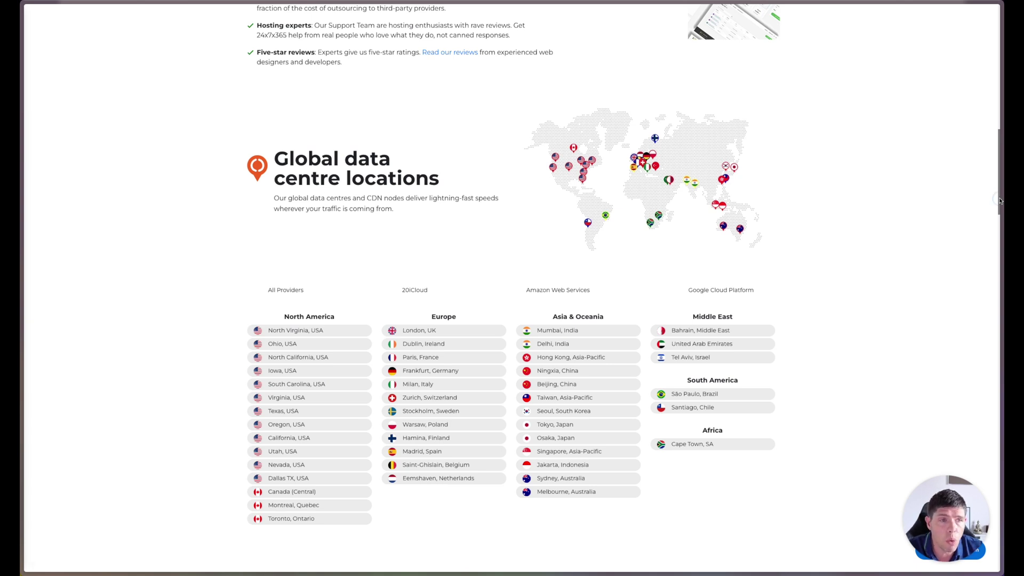
drag(999, 201, 1001, 211)
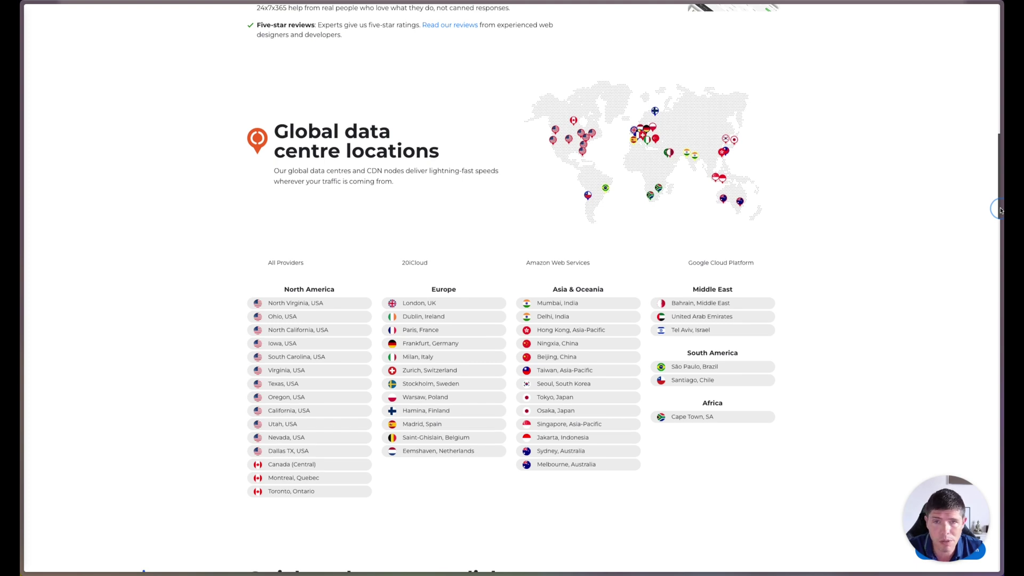
drag(1001, 210, 993, 78)
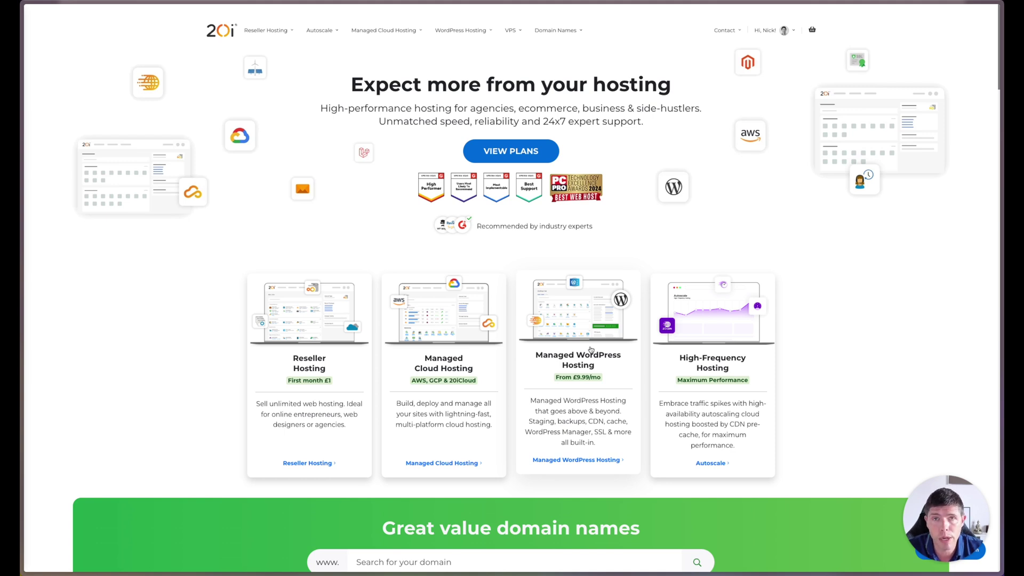
- Open the Managed WordPress Hosting plans and compare the AWS prices with the 20iCloud prices
click(591, 350)
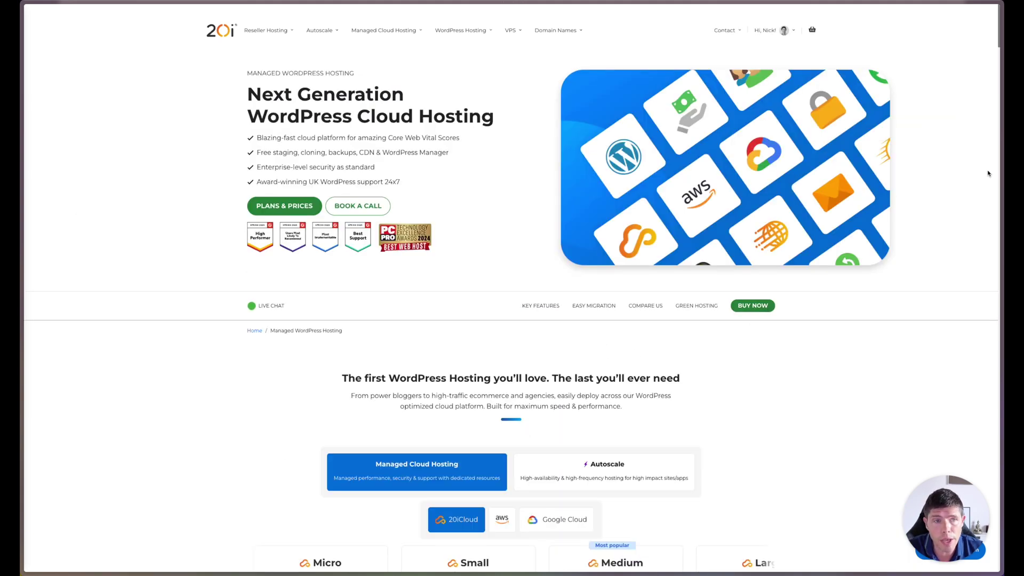
drag(999, 45, 1000, 75)
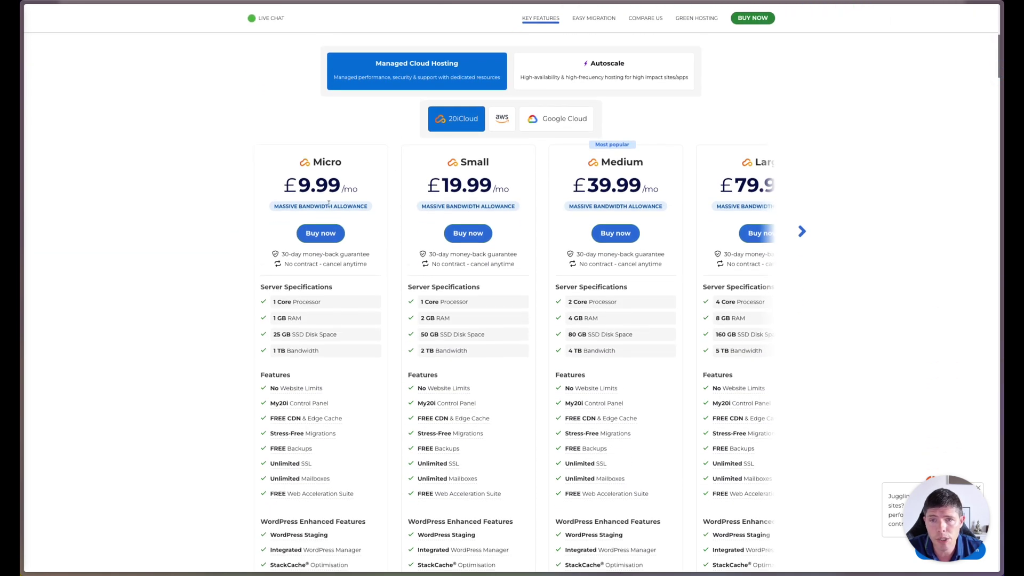
click(500, 122)
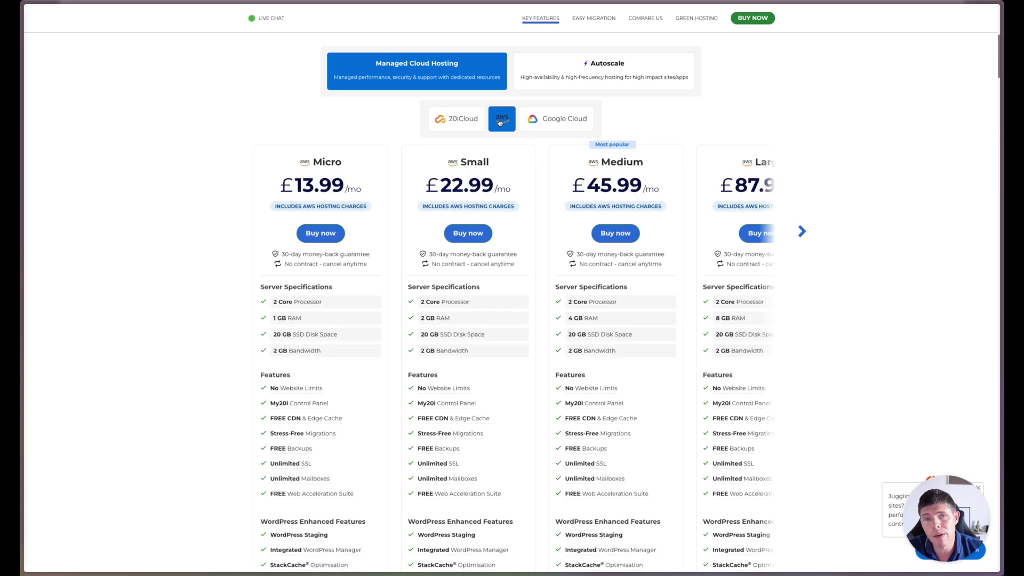
click(454, 126)
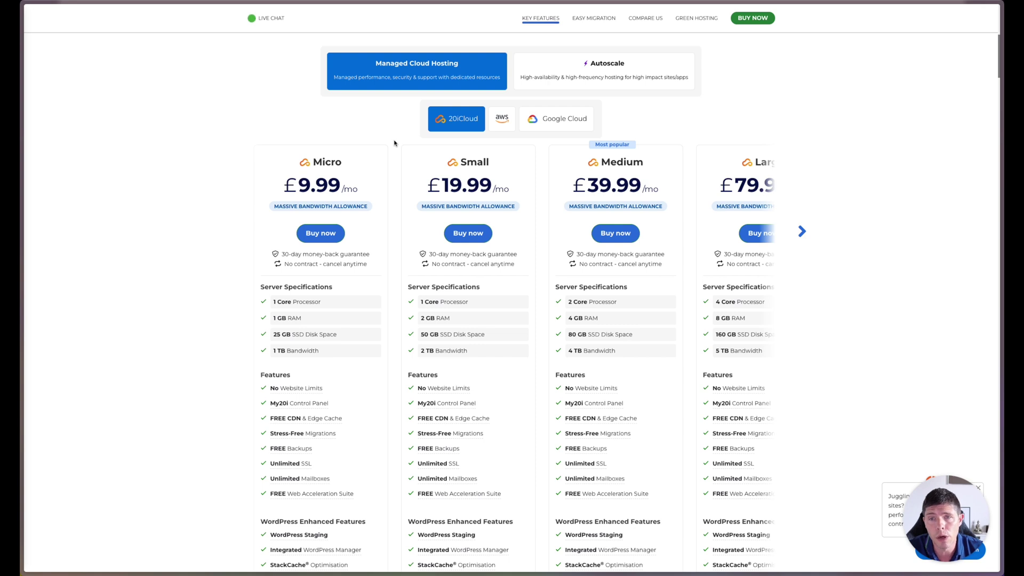
- Go through the 20iCloud managed hosting plans from Micro up to 32X Large, comparing prices and server specifications
scroll(394, 143, down, 1)
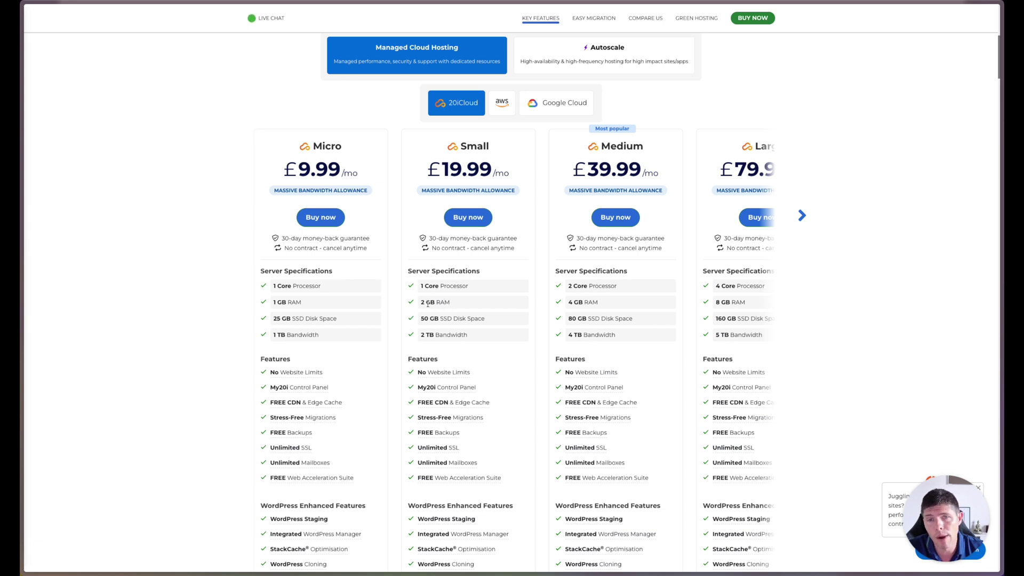
click(801, 215)
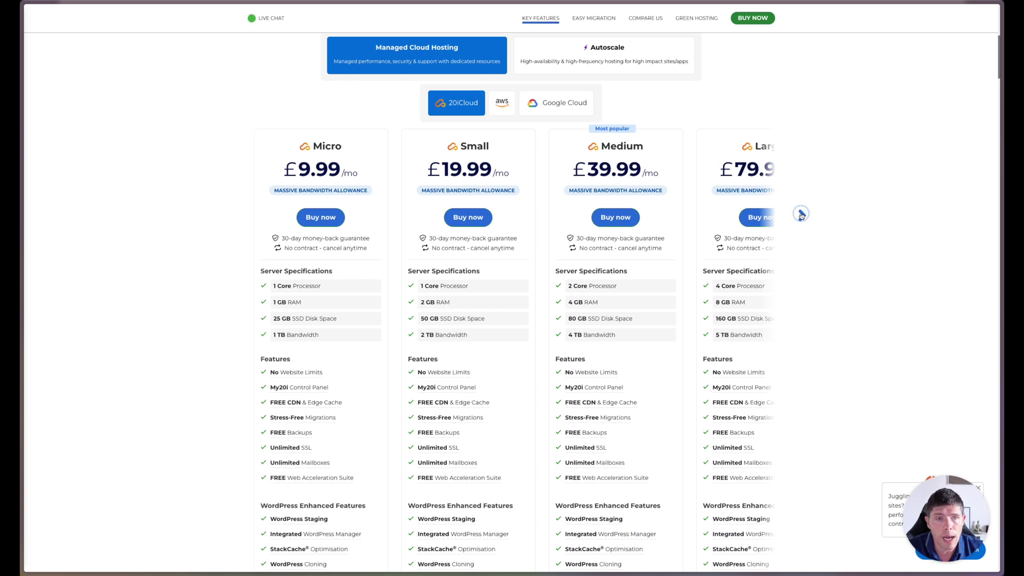
click(801, 215)
click(801, 215)
click(801, 215)
click(801, 215)
click(801, 215)
click(801, 215)
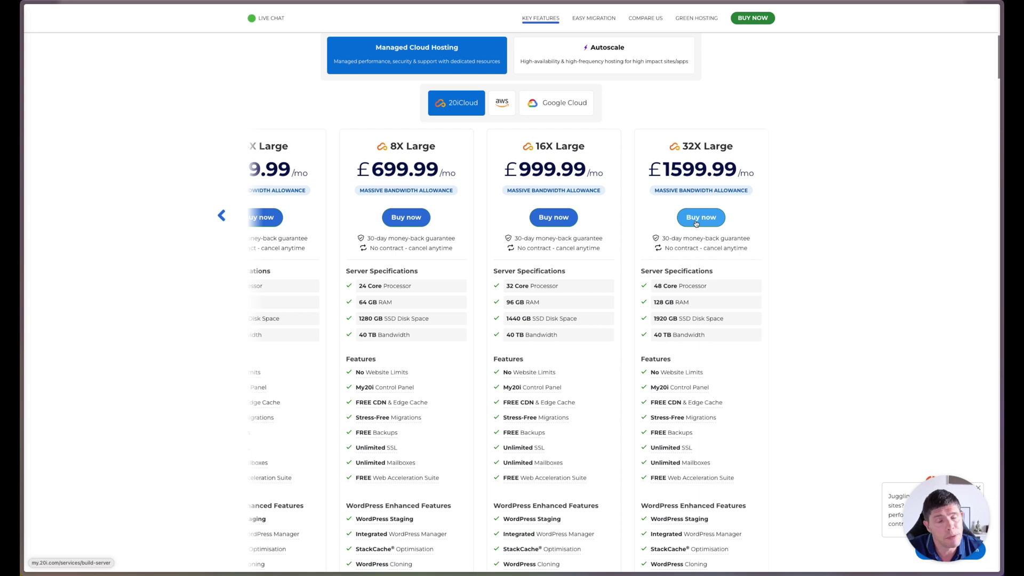
- Go back through the 20iCloud plans from 32X Large to Micro and review the page's introduction
click(223, 215)
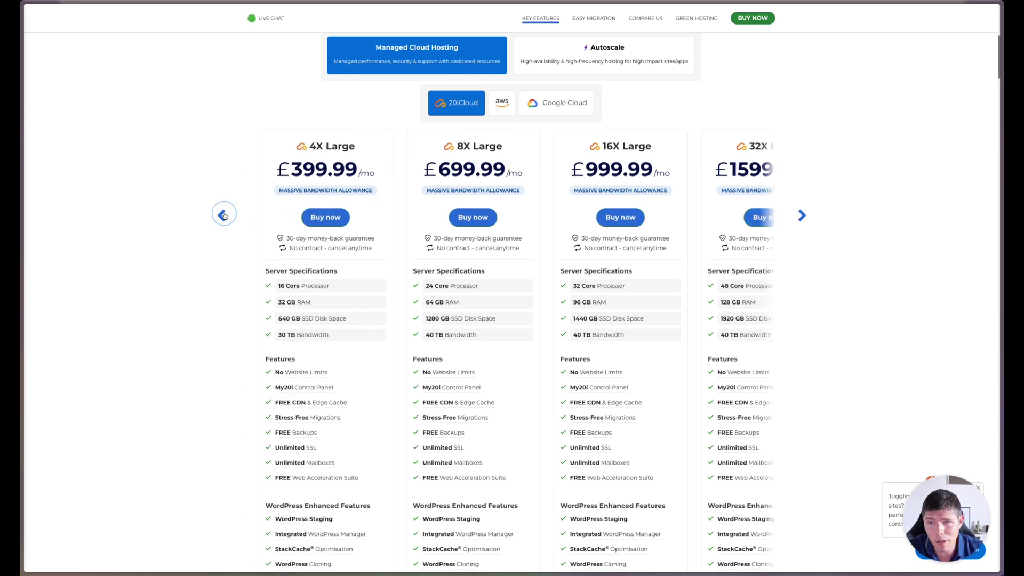
click(223, 215)
click(223, 215)
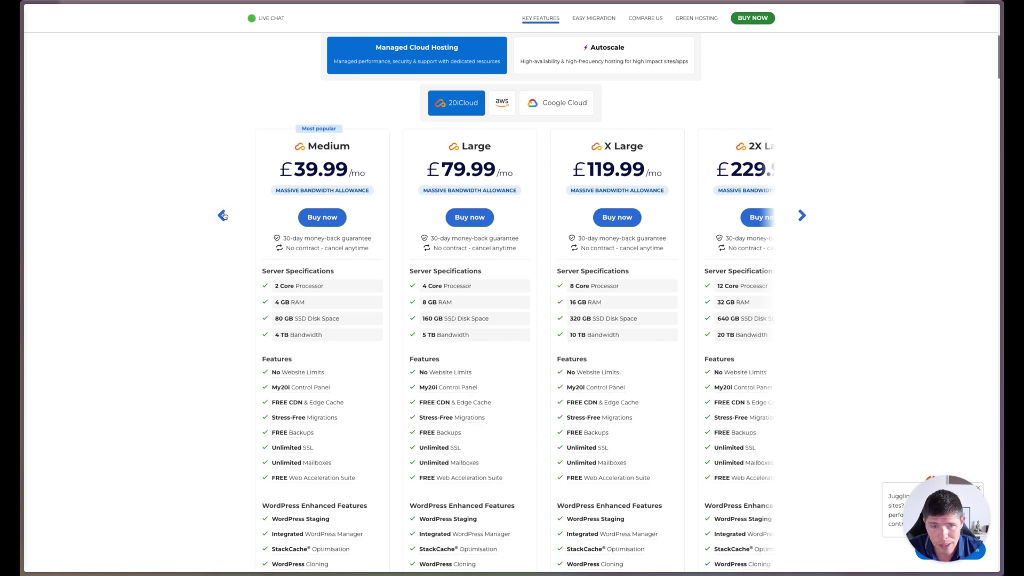
click(223, 215)
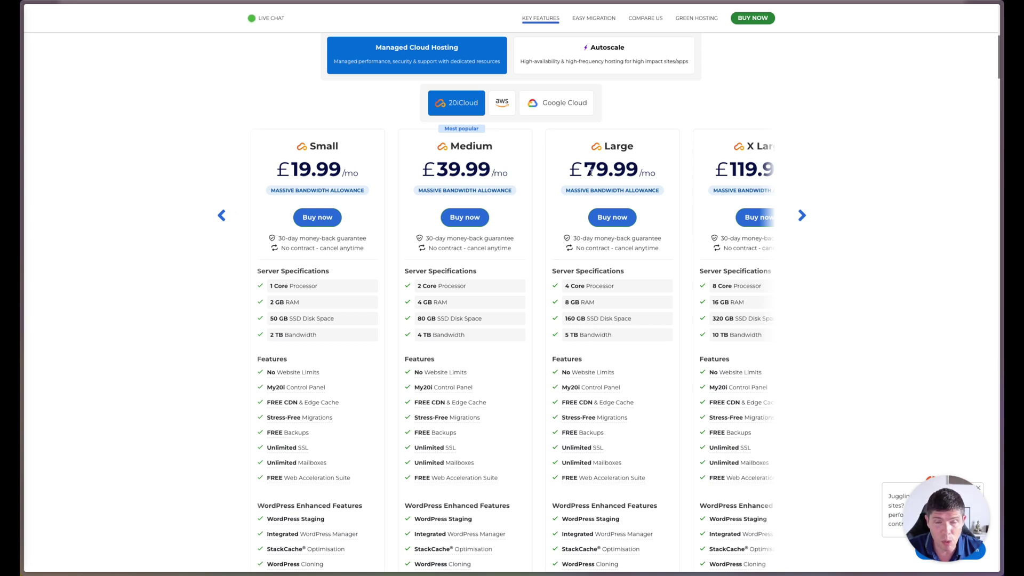
click(221, 214)
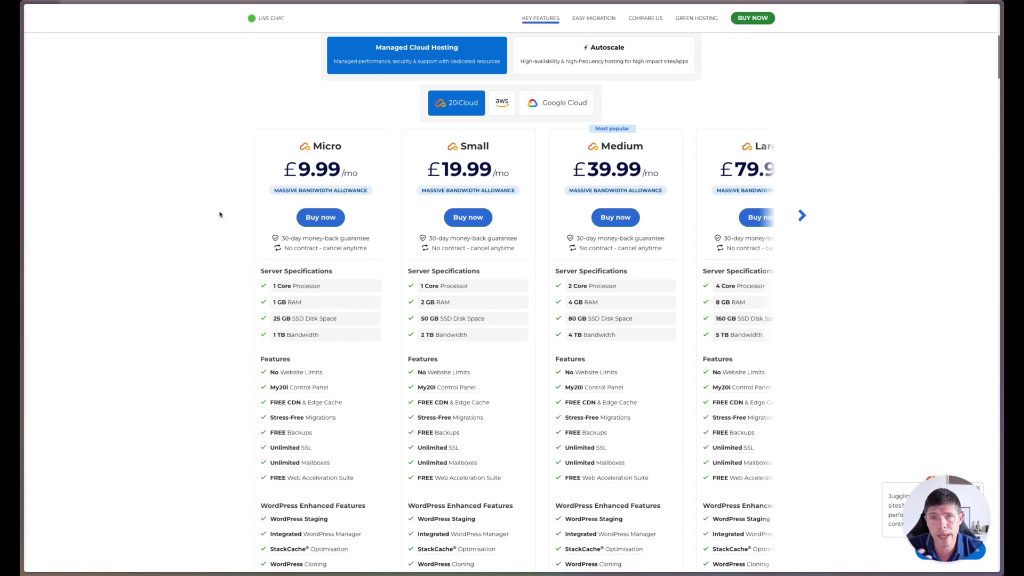
scroll(822, 340, up, 8)
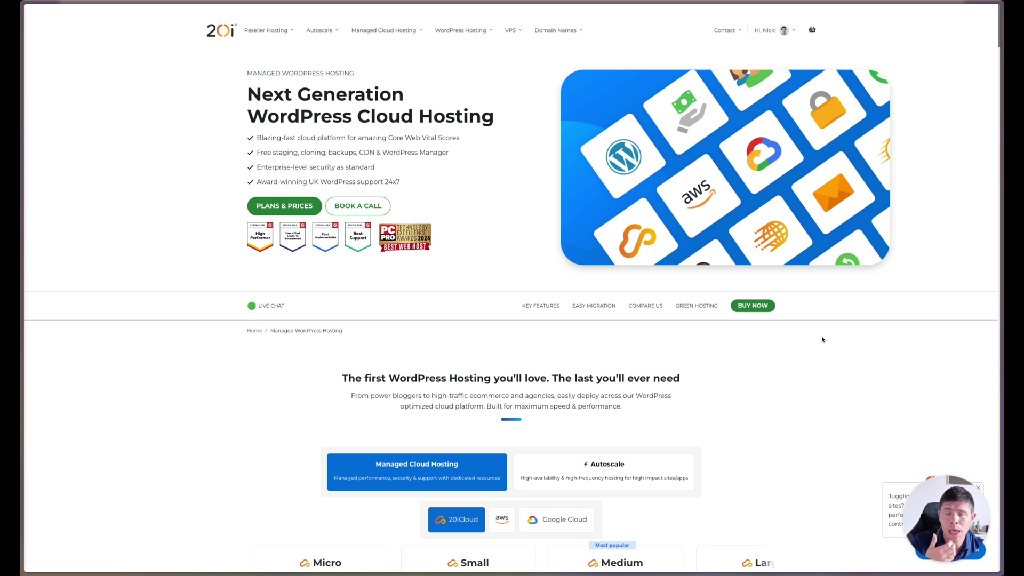
scroll(713, 389, down, 3)
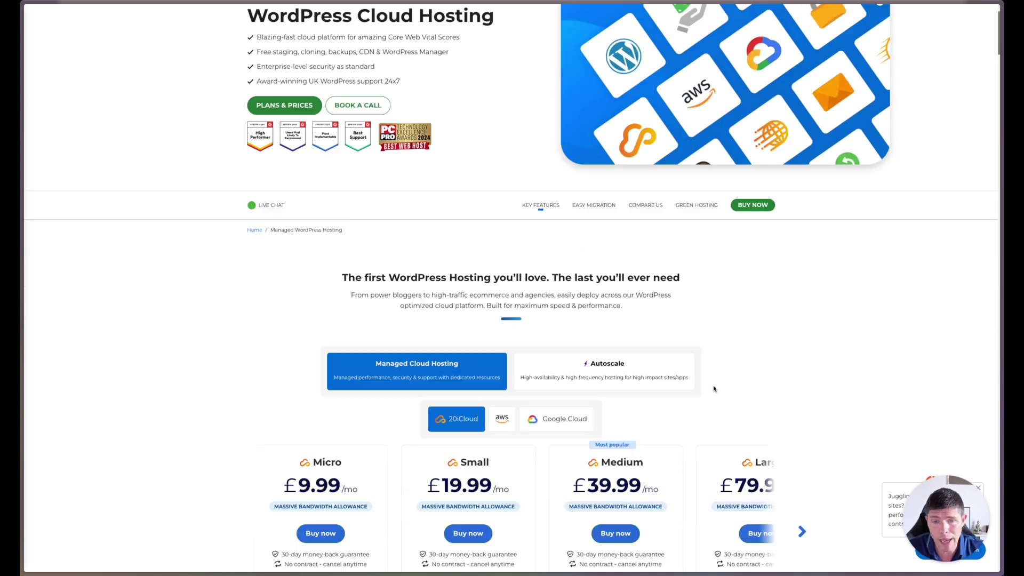
scroll(765, 312, up, 3)
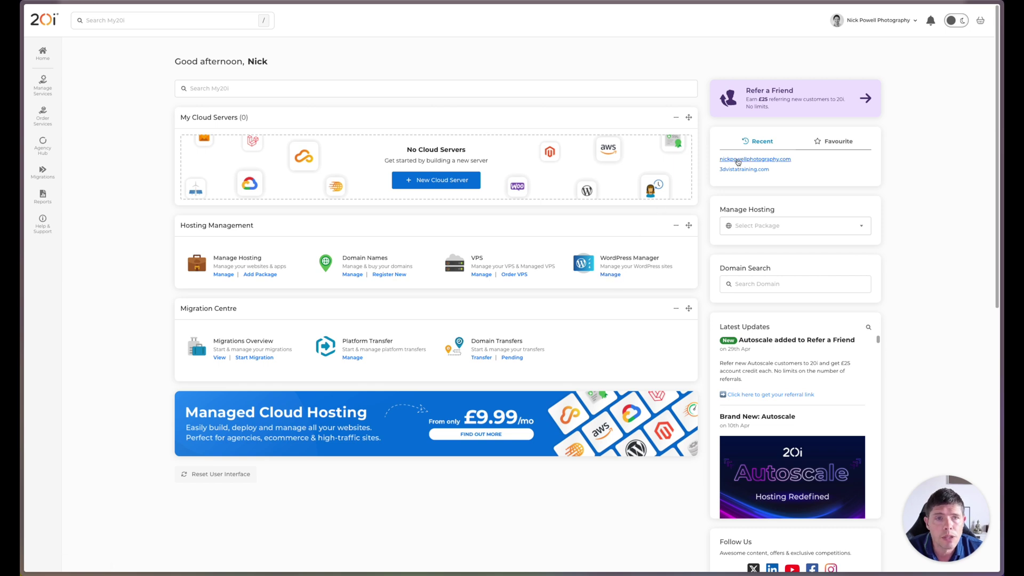
- Open the photography website's hosting package from the recent sites in My20i and examine its FTP details
click(753, 160)
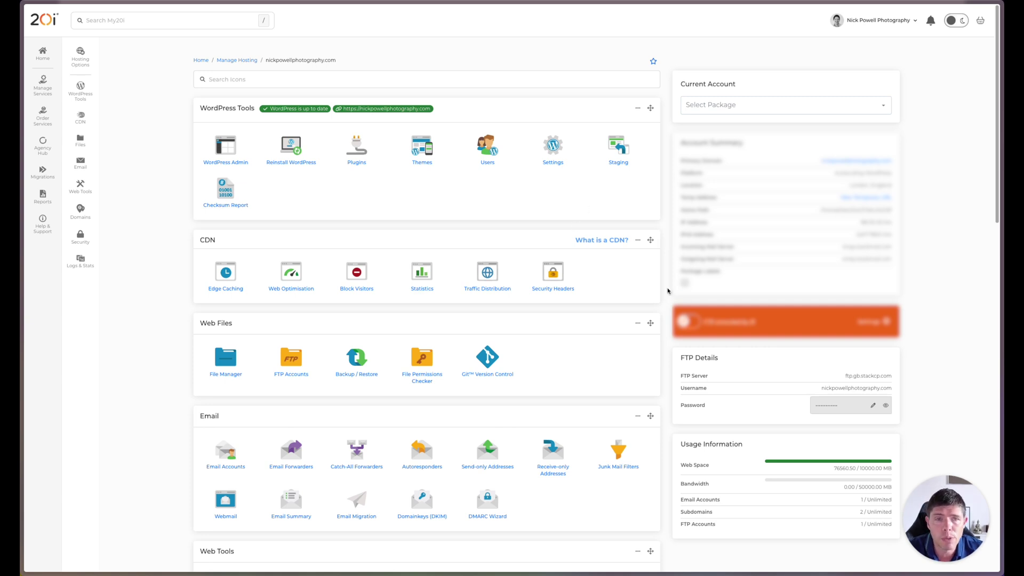
click(670, 349)
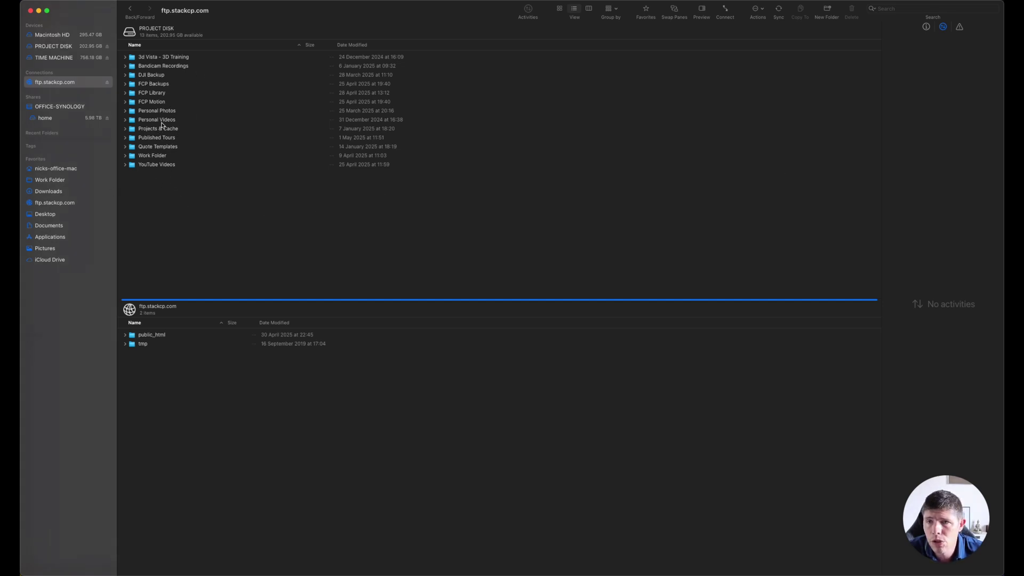
- Switch to the FTP client, examine the fps-demo tour files within Published Tours on PROJECT DISK, and return to Published Tours
click(161, 139)
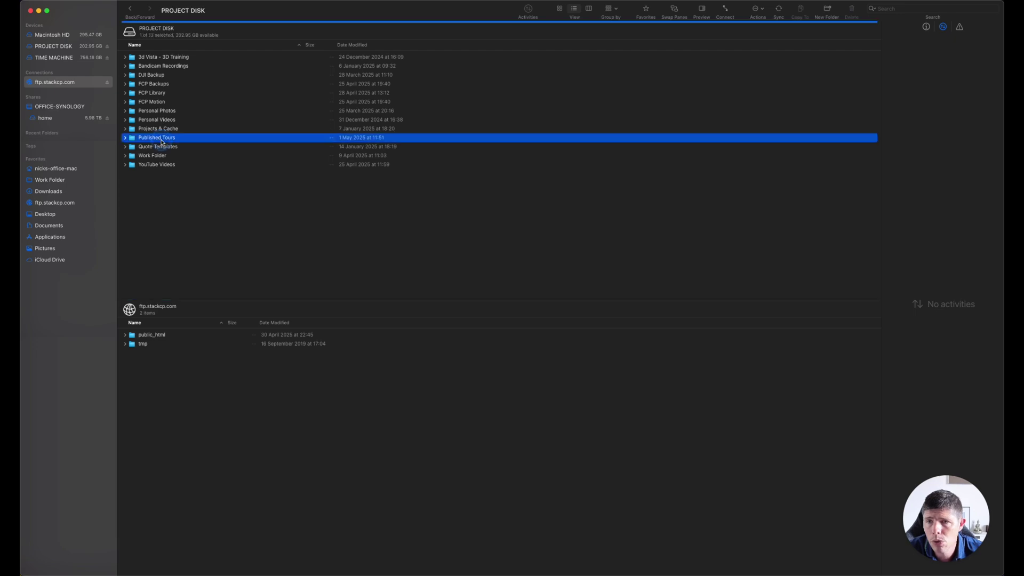
double_click(161, 140)
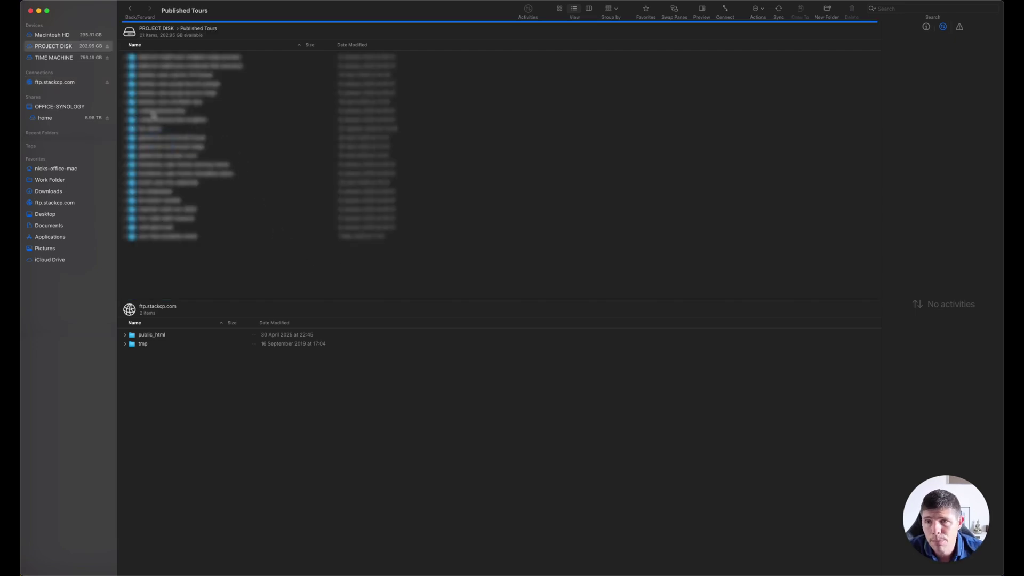
click(153, 129)
double_click(153, 129)
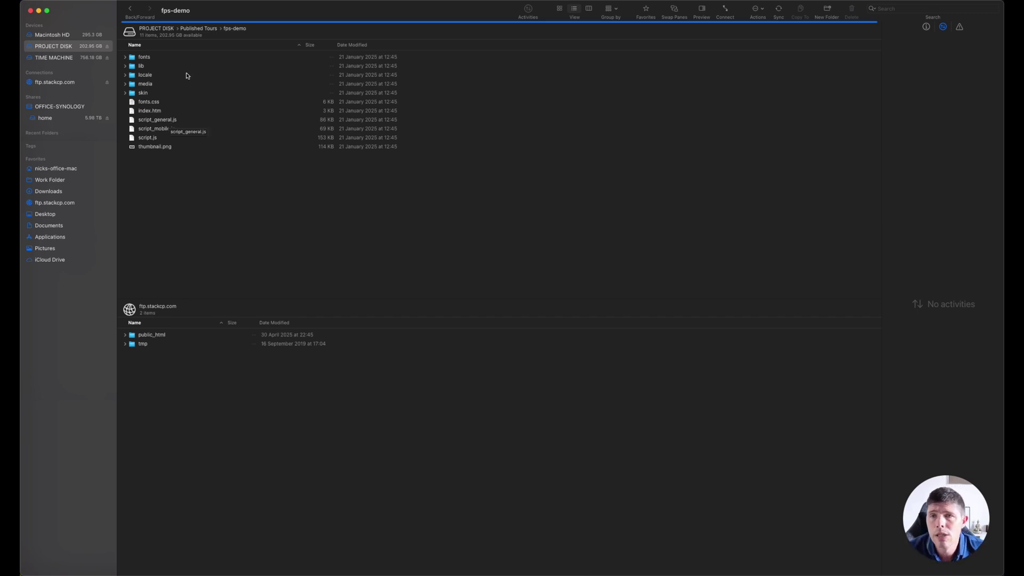
click(204, 28)
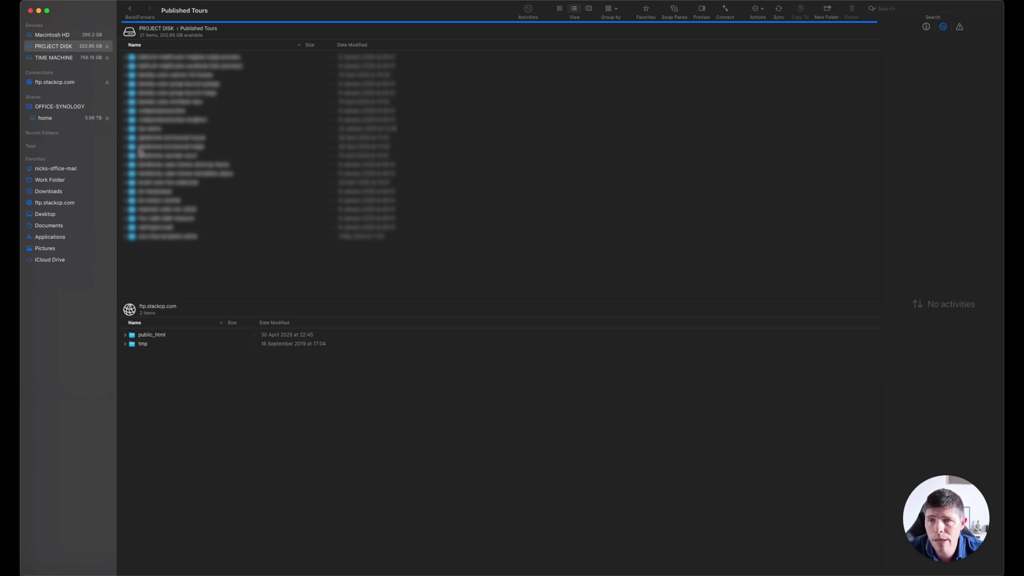
drag(140, 150, 163, 150)
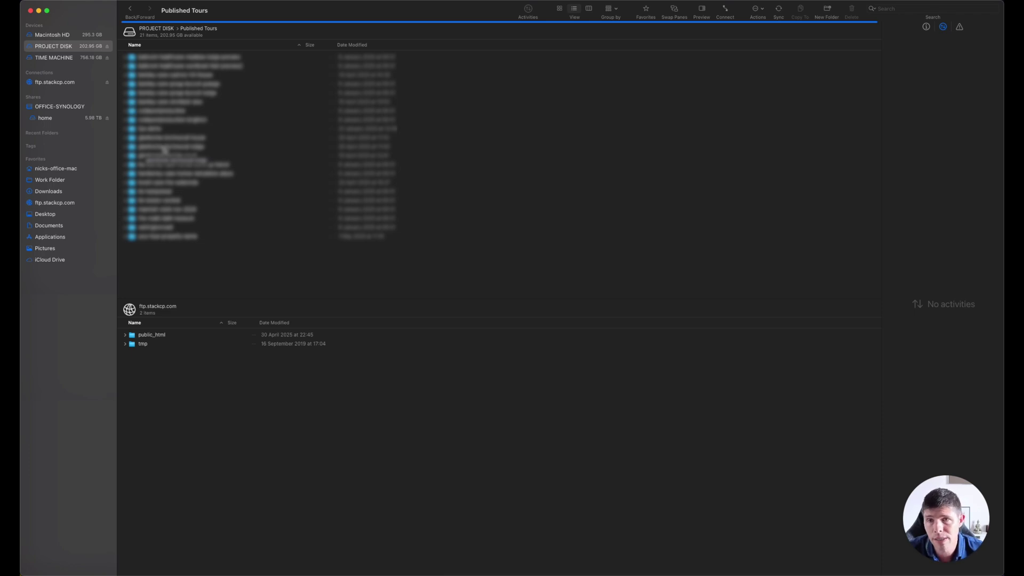
drag(164, 150, 166, 150)
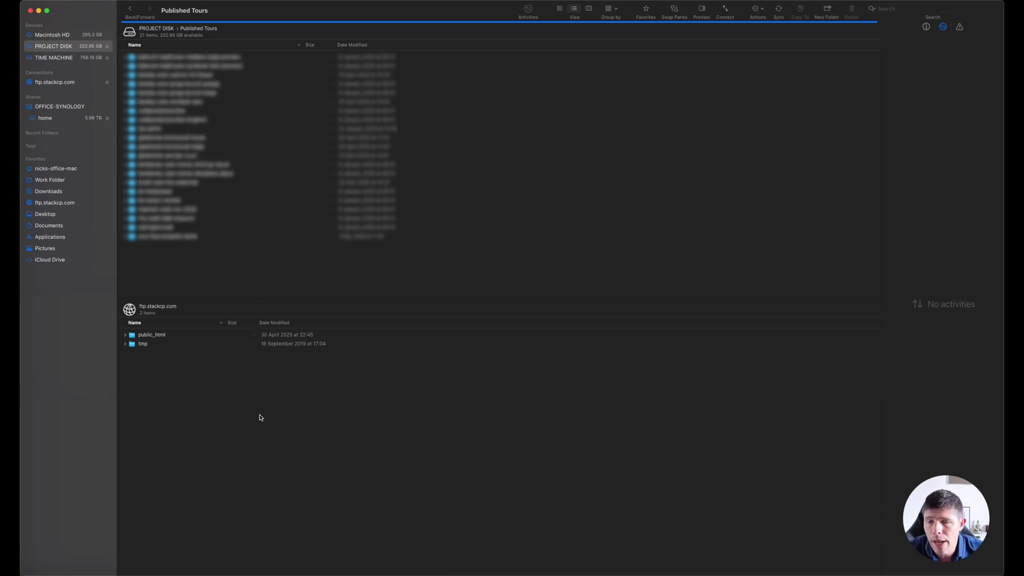
- Open the public_html folder on the ftp.stackcp.com server and select its clienttours folder
click(211, 395)
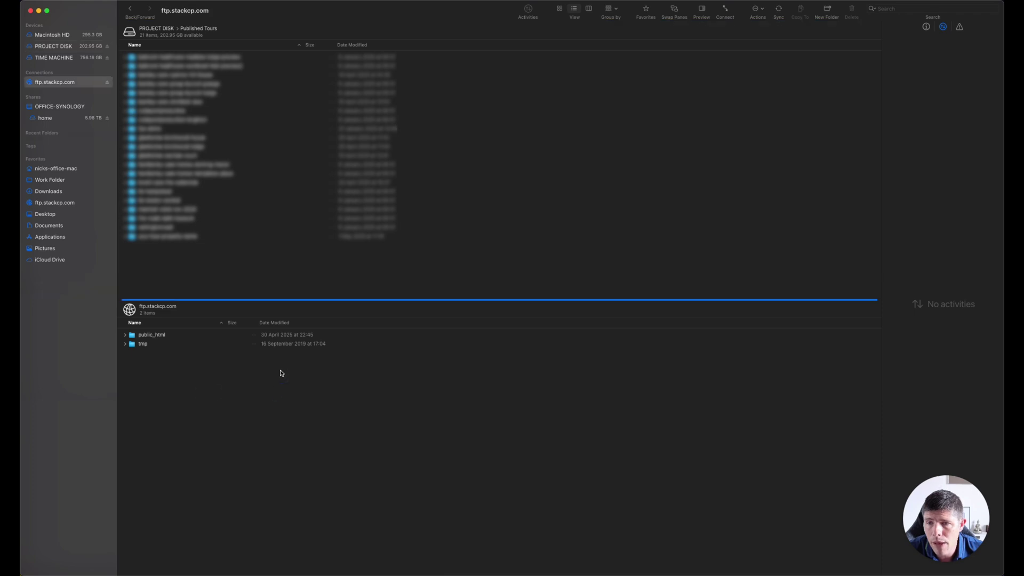
click(162, 336)
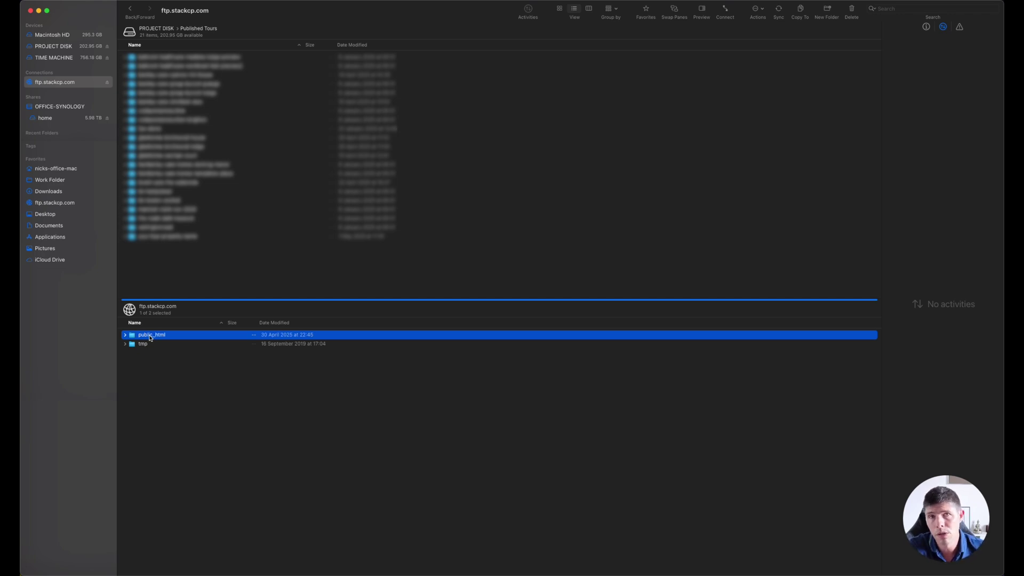
double_click(150, 335)
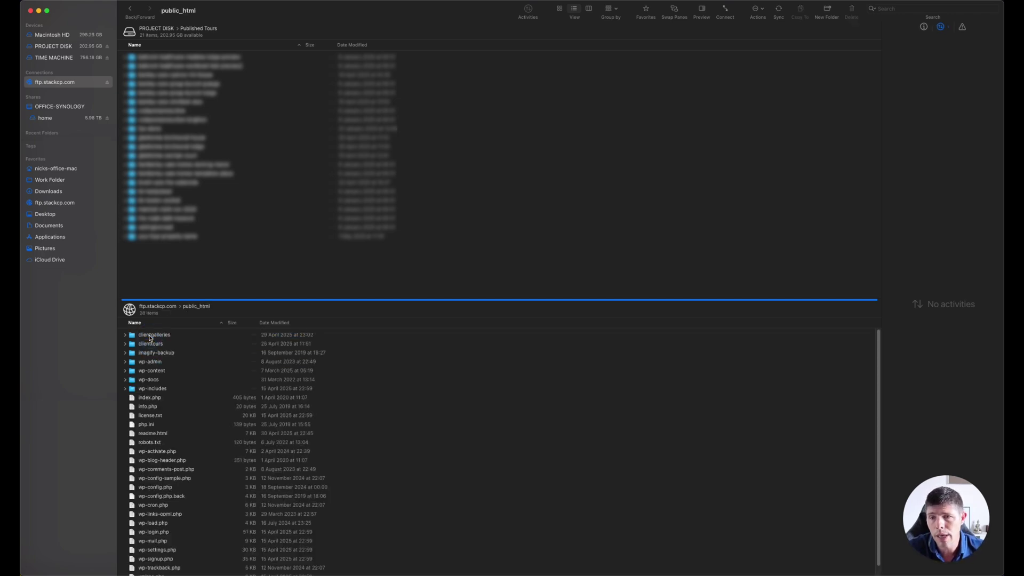
click(145, 344)
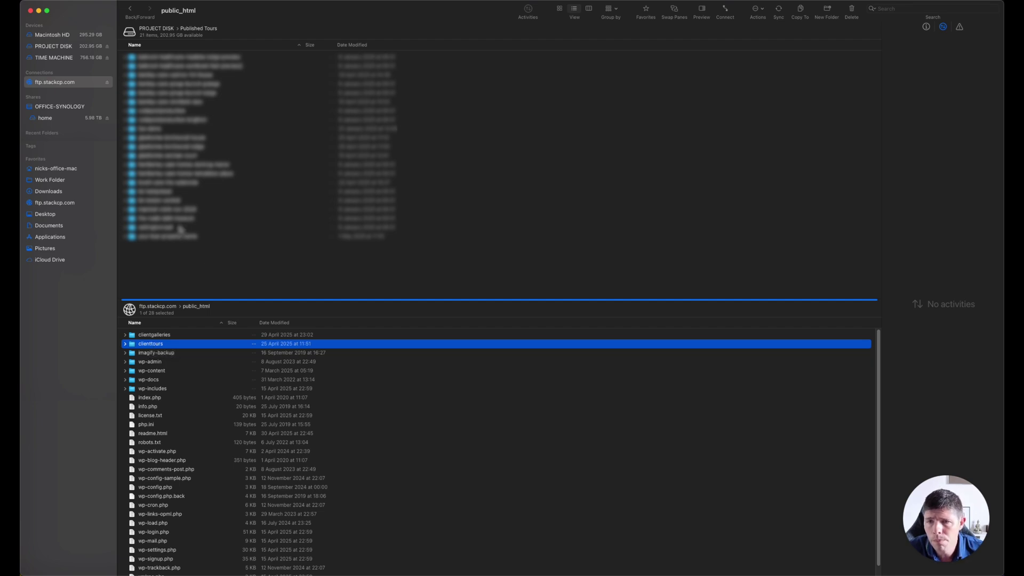
- Try to upload the fps-demo folder from Published Tours into the server's clienttours folder
click(176, 130)
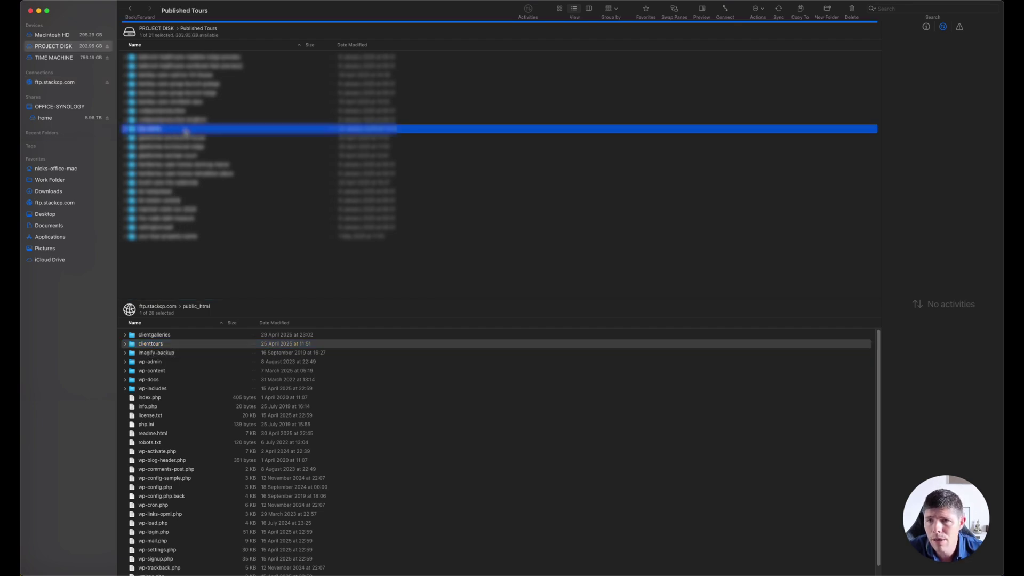
drag(181, 129, 160, 346)
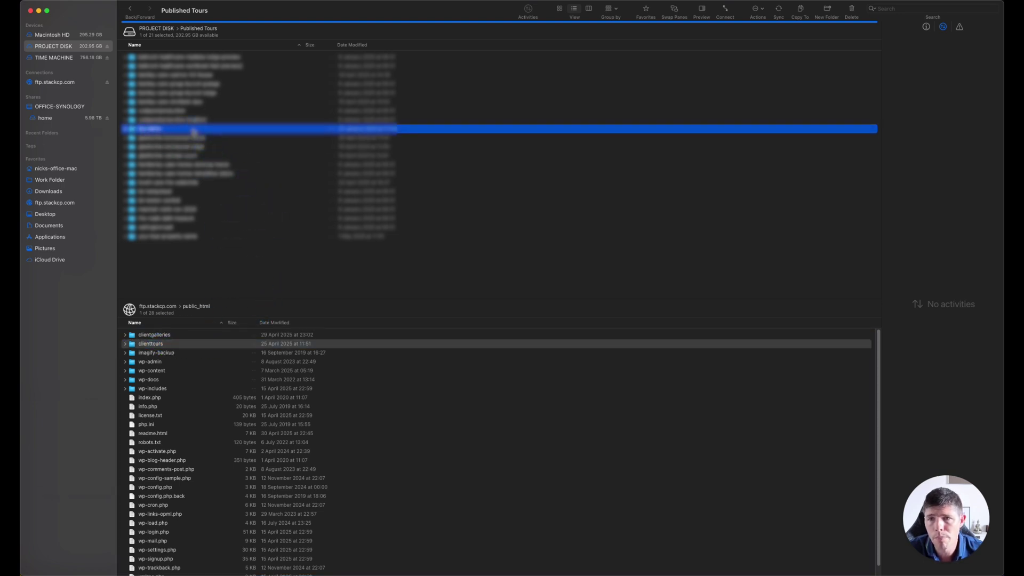